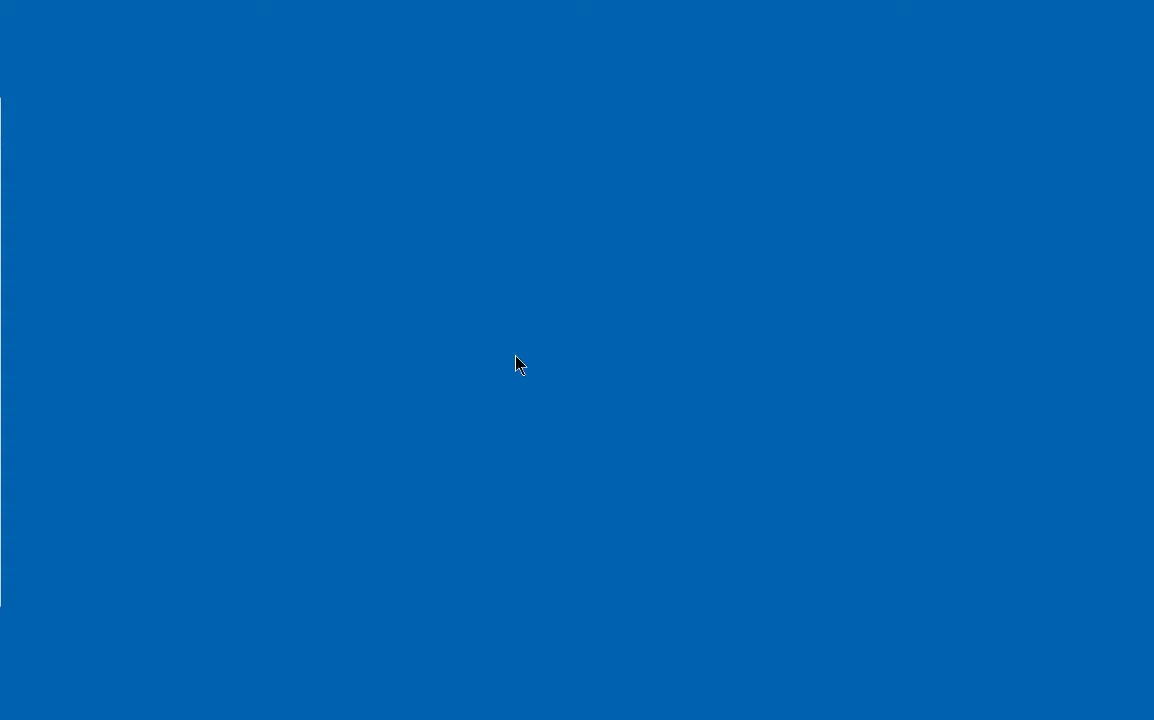
Step: Search Windows for control panel, open Control Panel and maximize its window
mouse_move(430, 716)
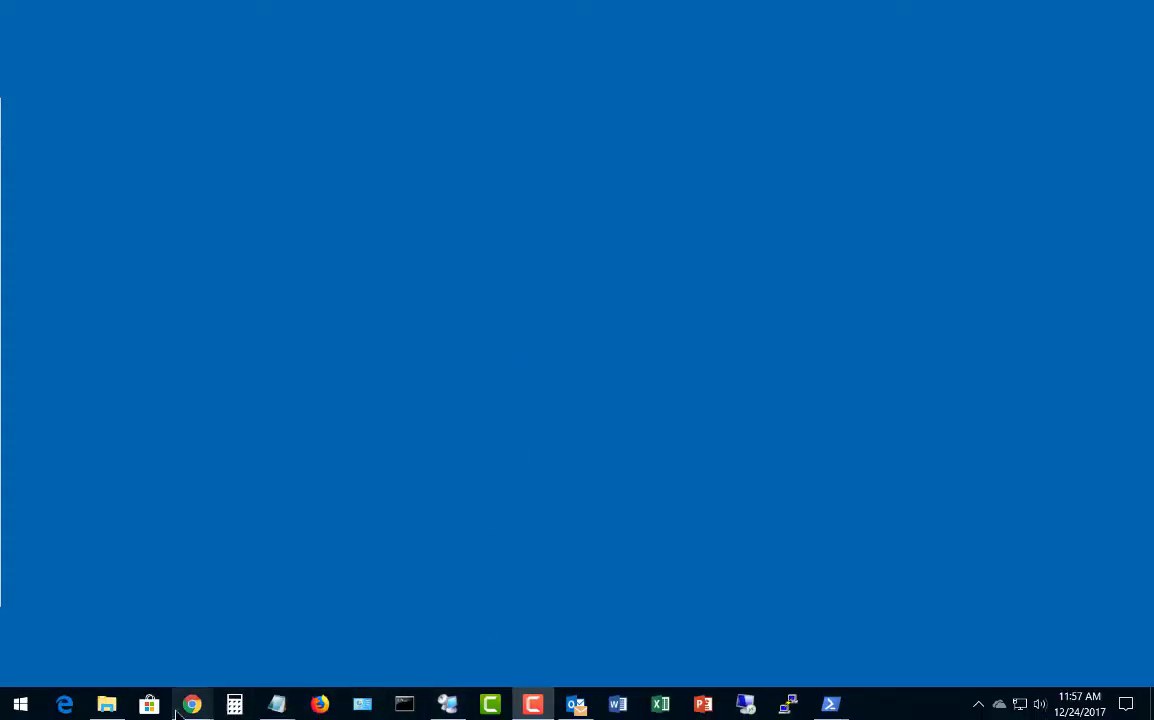
right_click(20, 708)
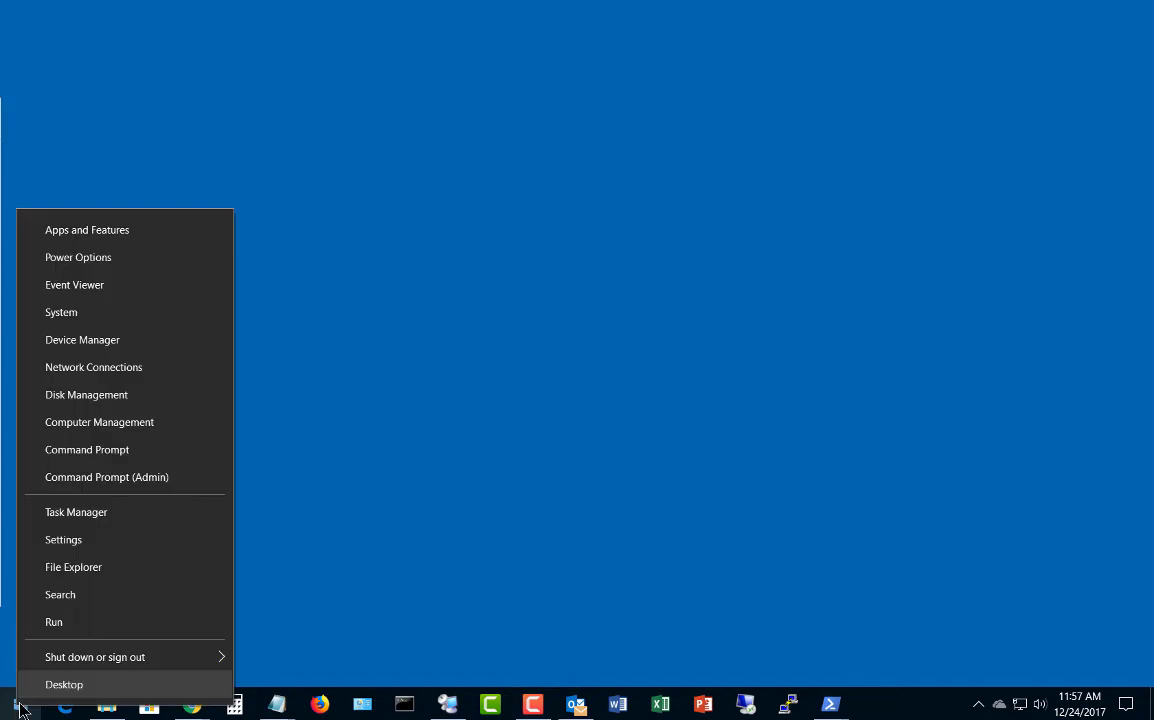
click(84, 598)
text(co)
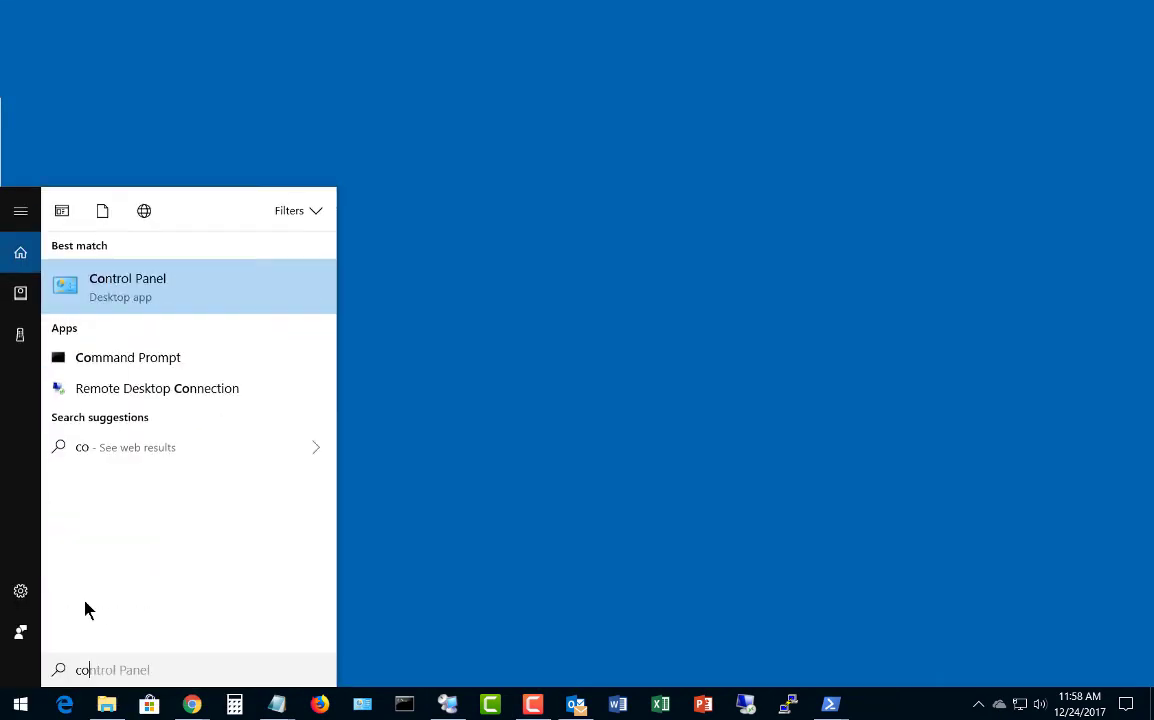
text(ntrol panel)
key(Return)
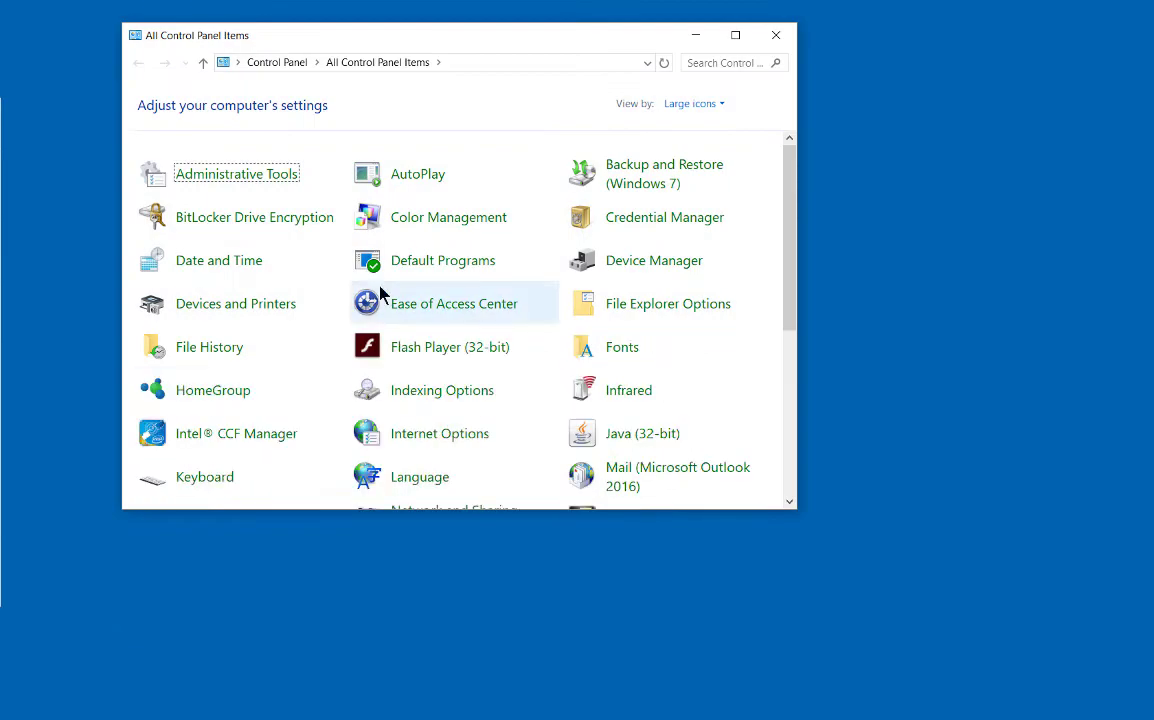
click(735, 35)
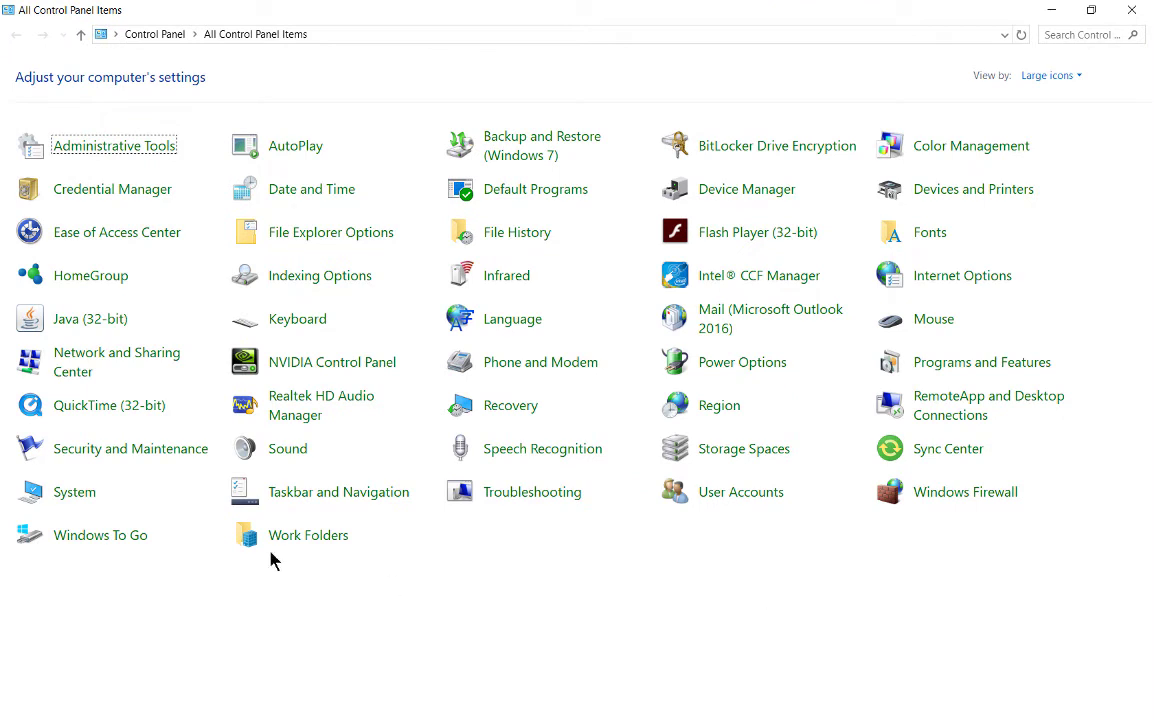
Step: Open the System page's remote settings and move the System Properties dialog toward the middle of the screen
click(79, 493)
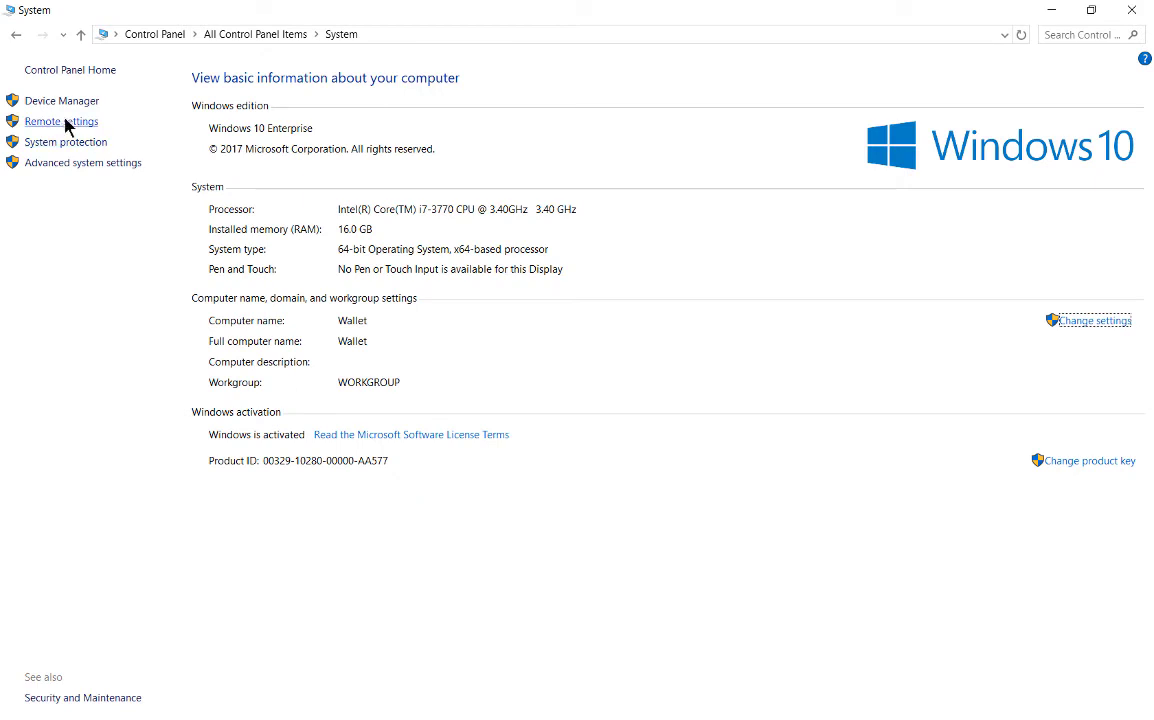
key(alt)
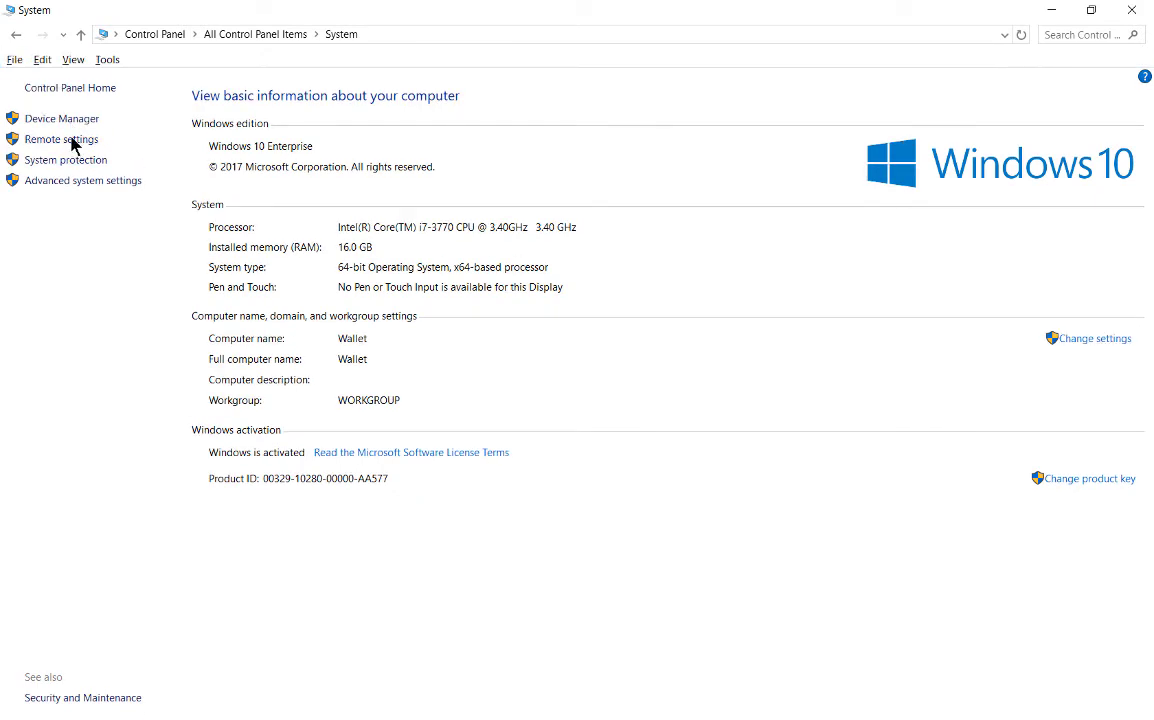
key(alt)
click(70, 122)
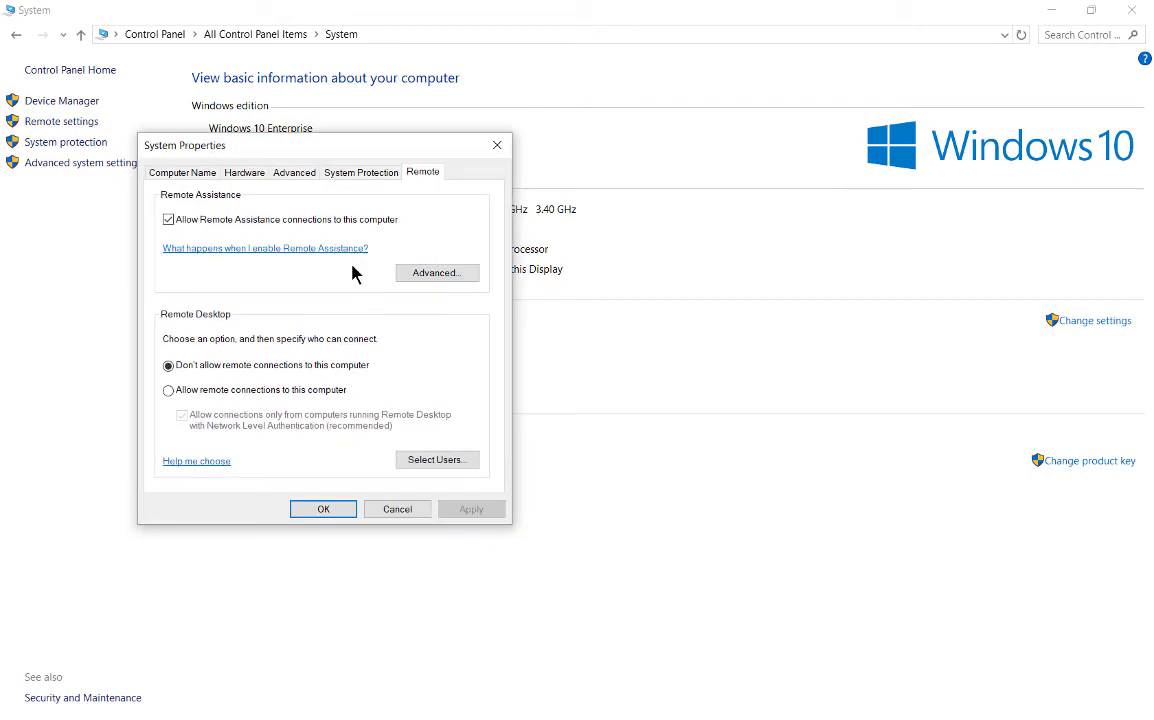
drag(335, 148, 628, 151)
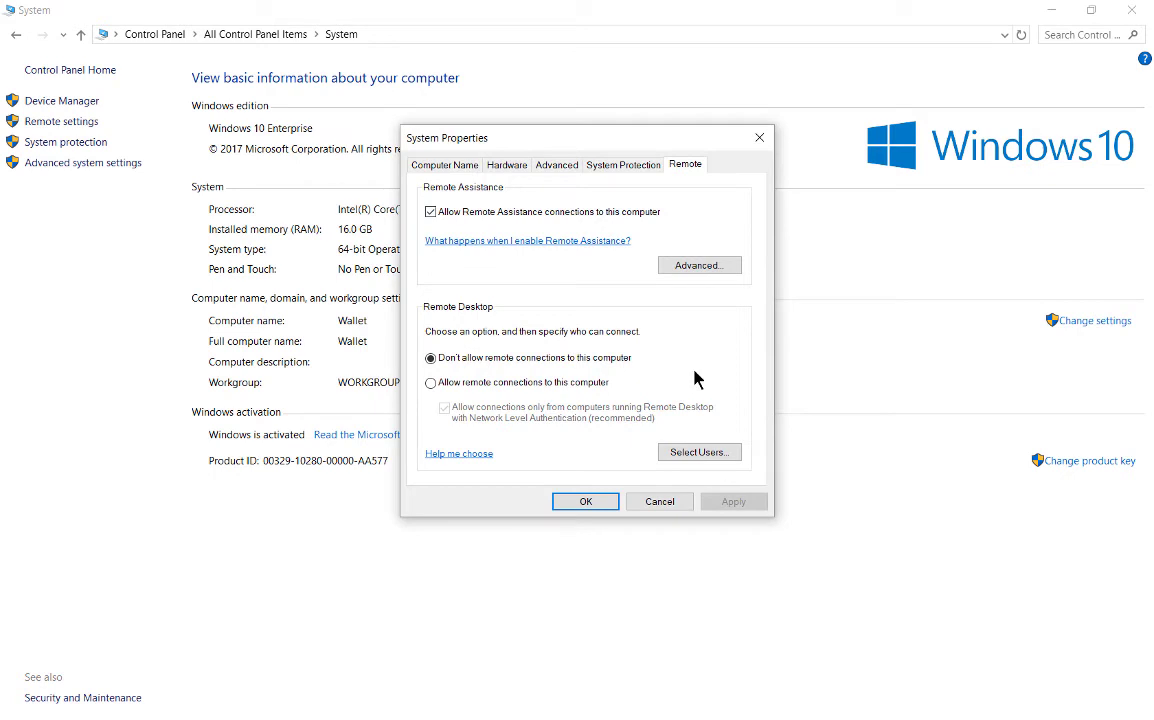
Step: Allow remote connections to this computer, dismiss the sleep notice and keep the Network Level Authentication requirement enabled
click(430, 383)
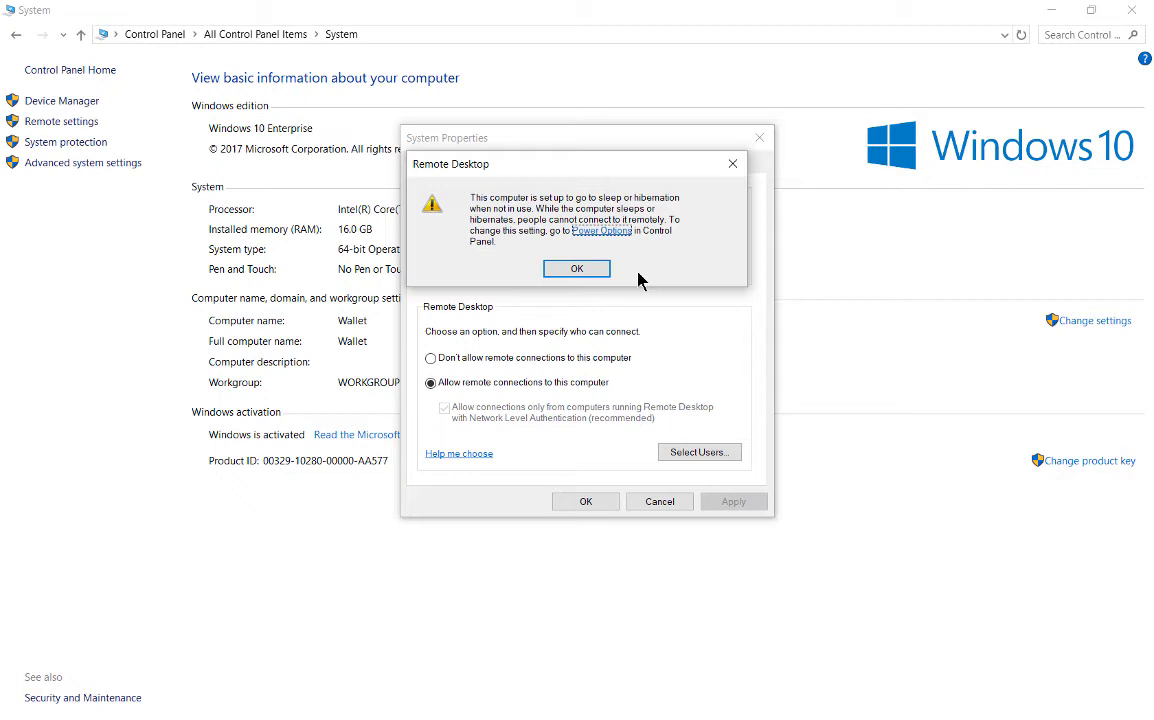
click(579, 270)
key(alt)
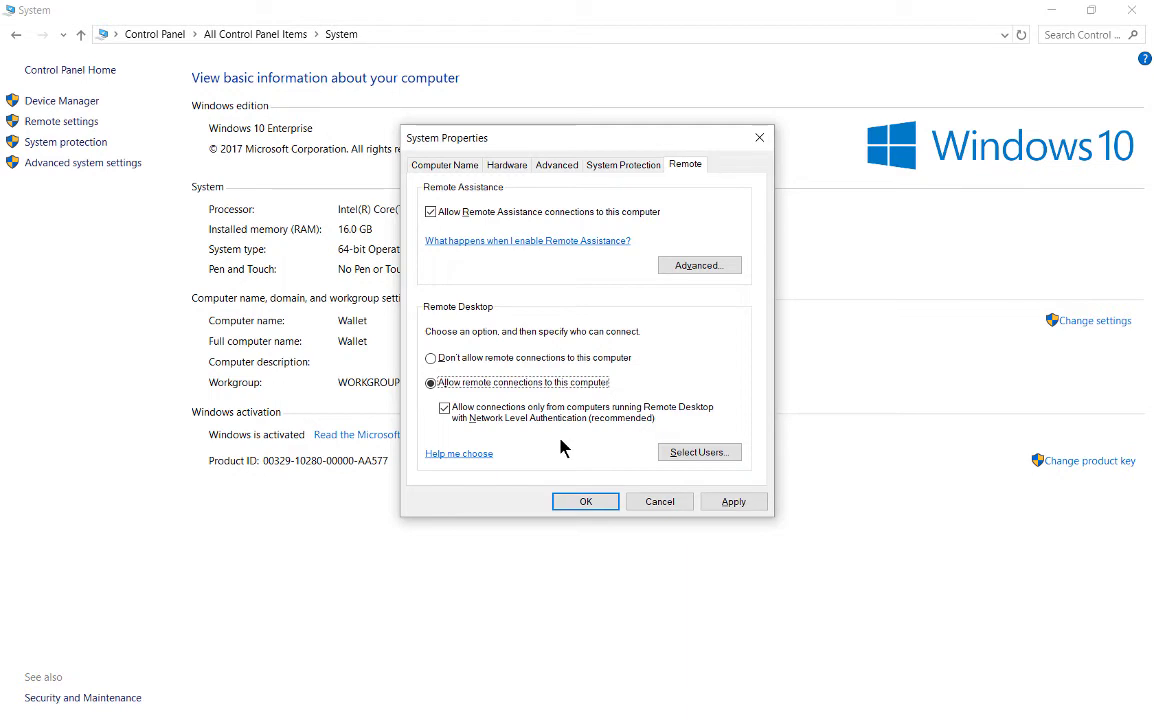
click(444, 409)
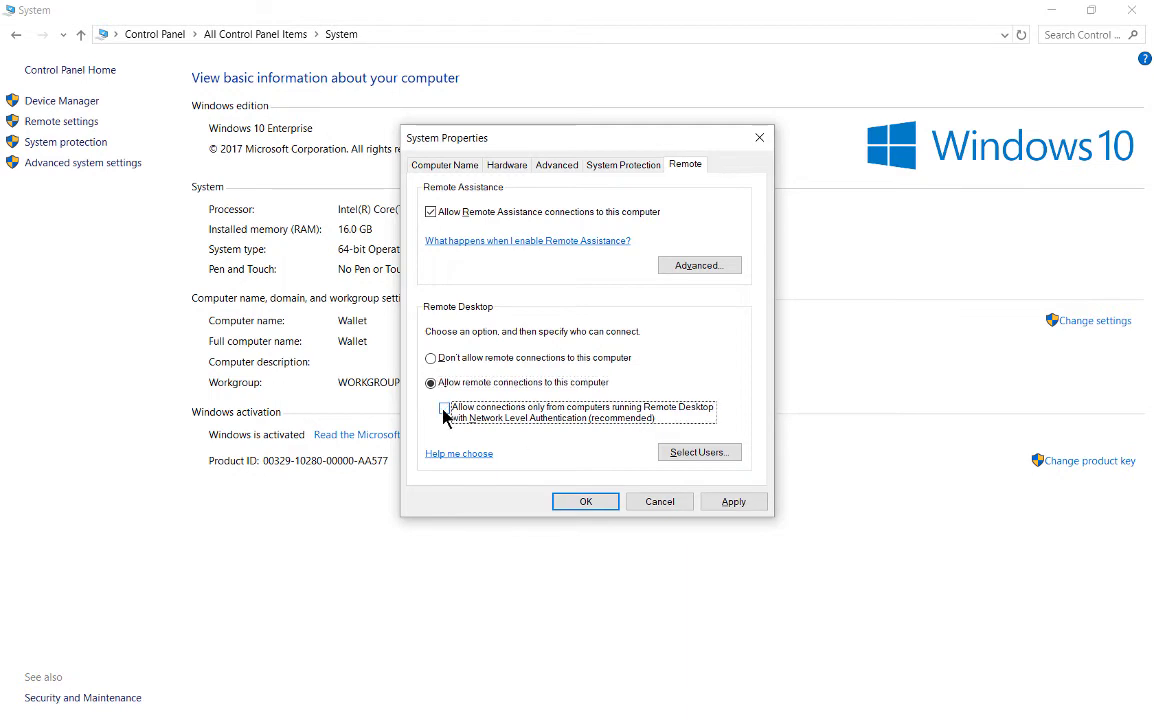
click(444, 410)
click(445, 410)
click(445, 410)
Step: Add the Administrator account to the Remote Desktop users, then apply the remote settings and close System Properties
click(720, 460)
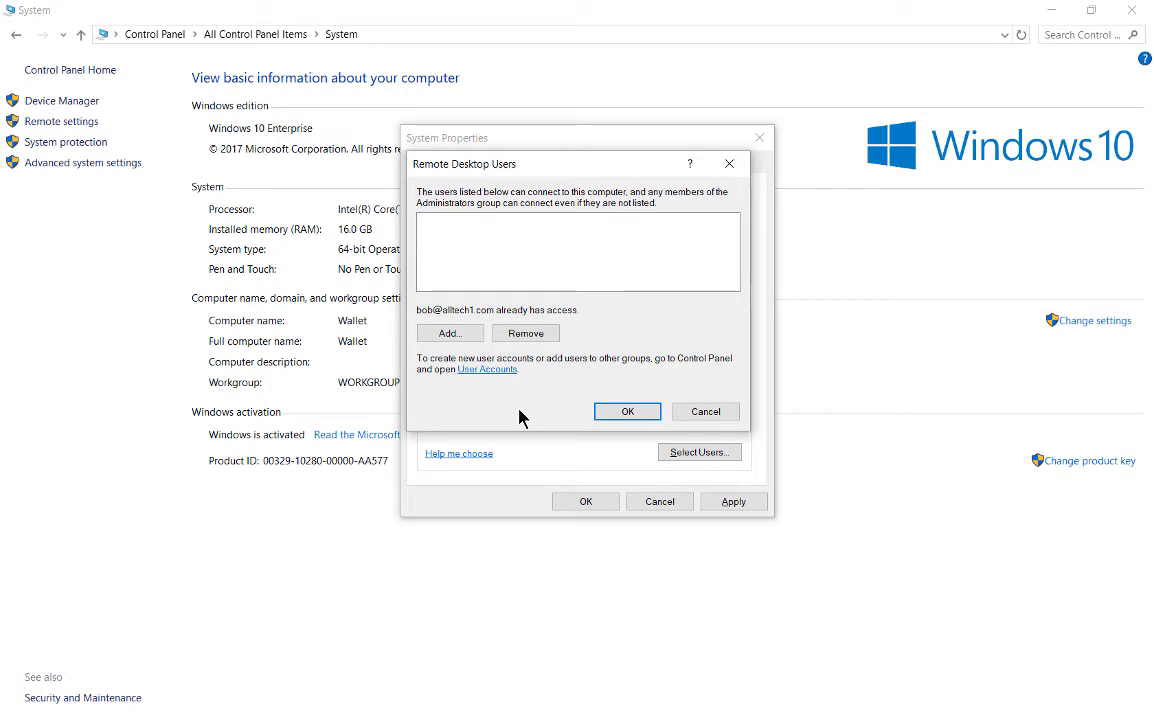
click(449, 334)
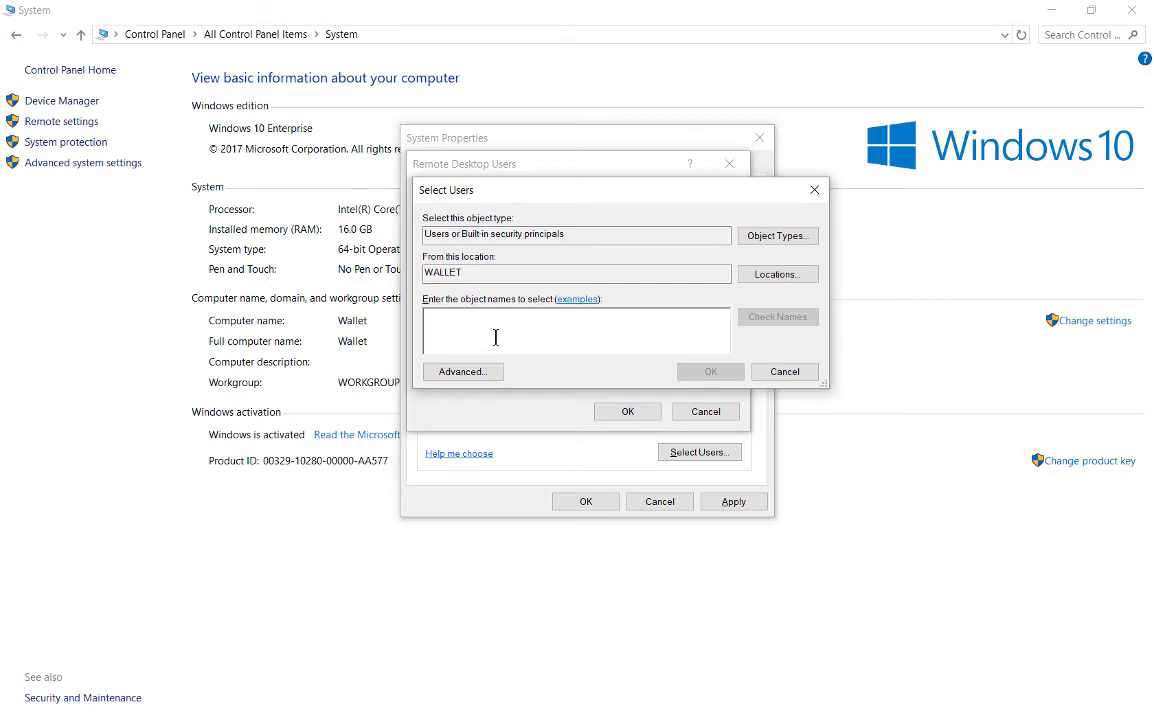
text(adminis)
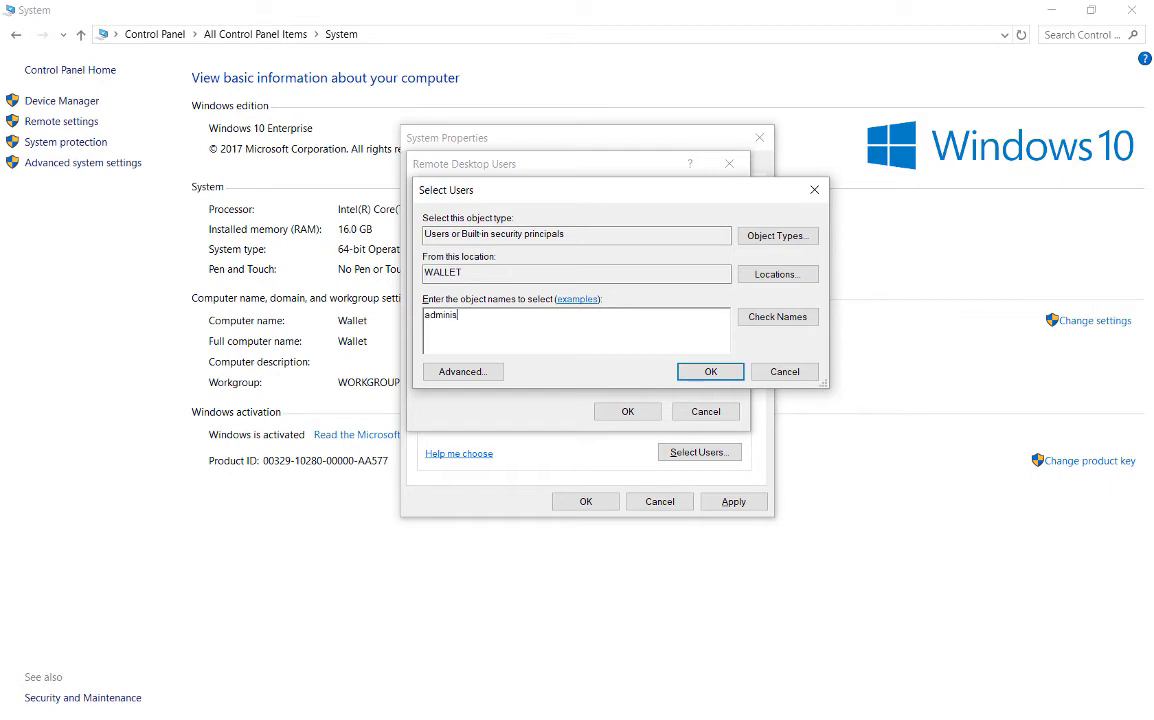
text(trator)
click(768, 318)
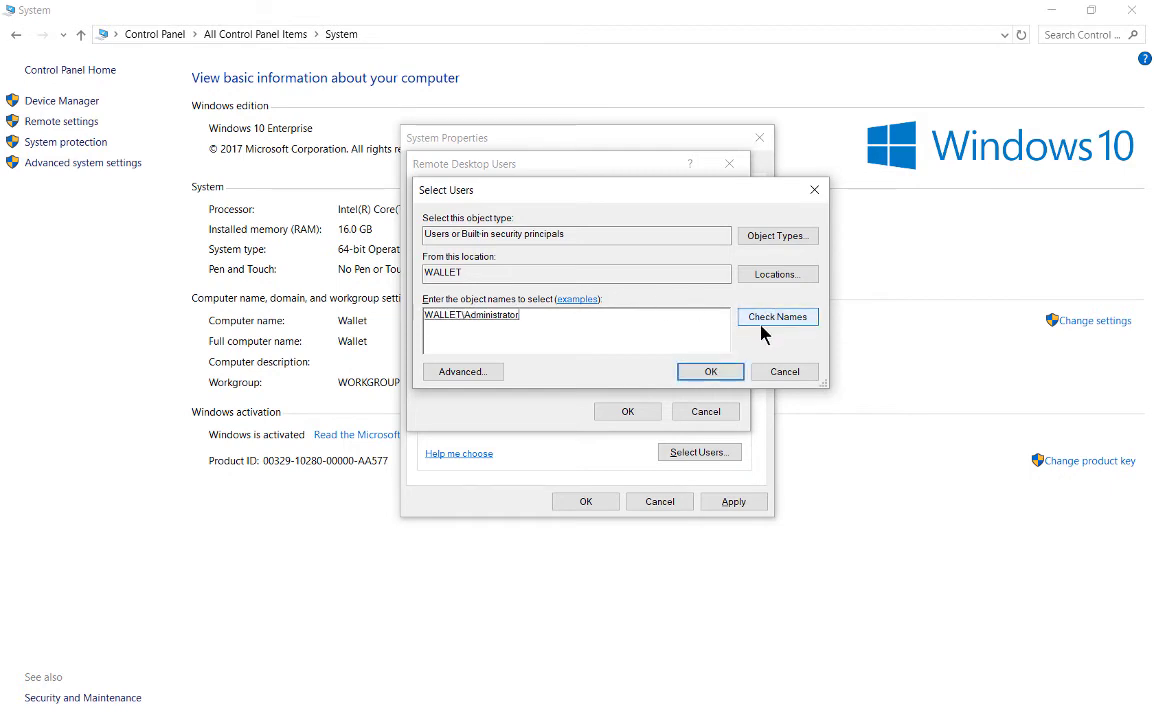
click(739, 377)
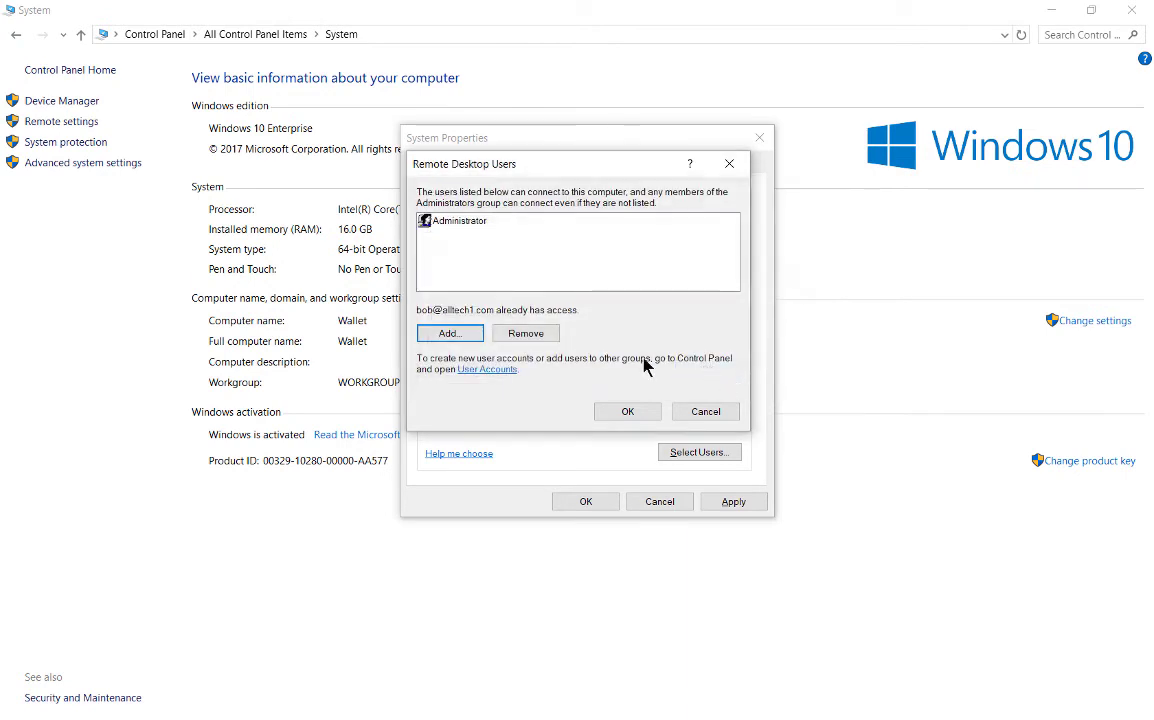
click(630, 415)
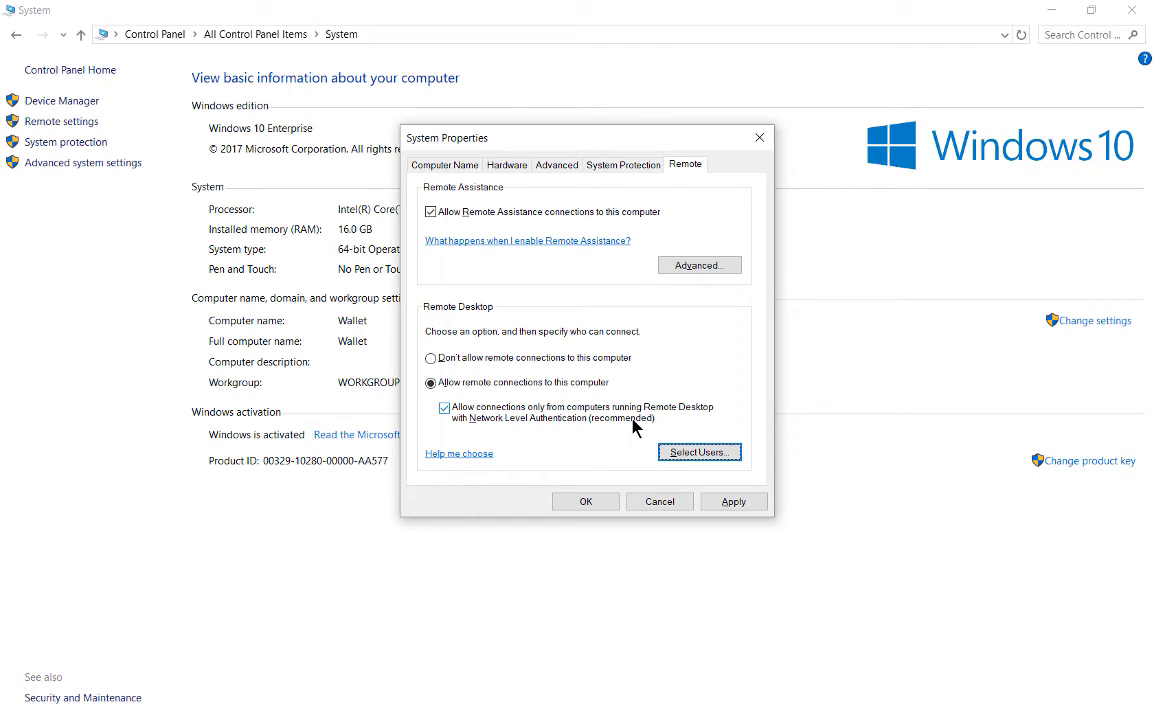
click(733, 502)
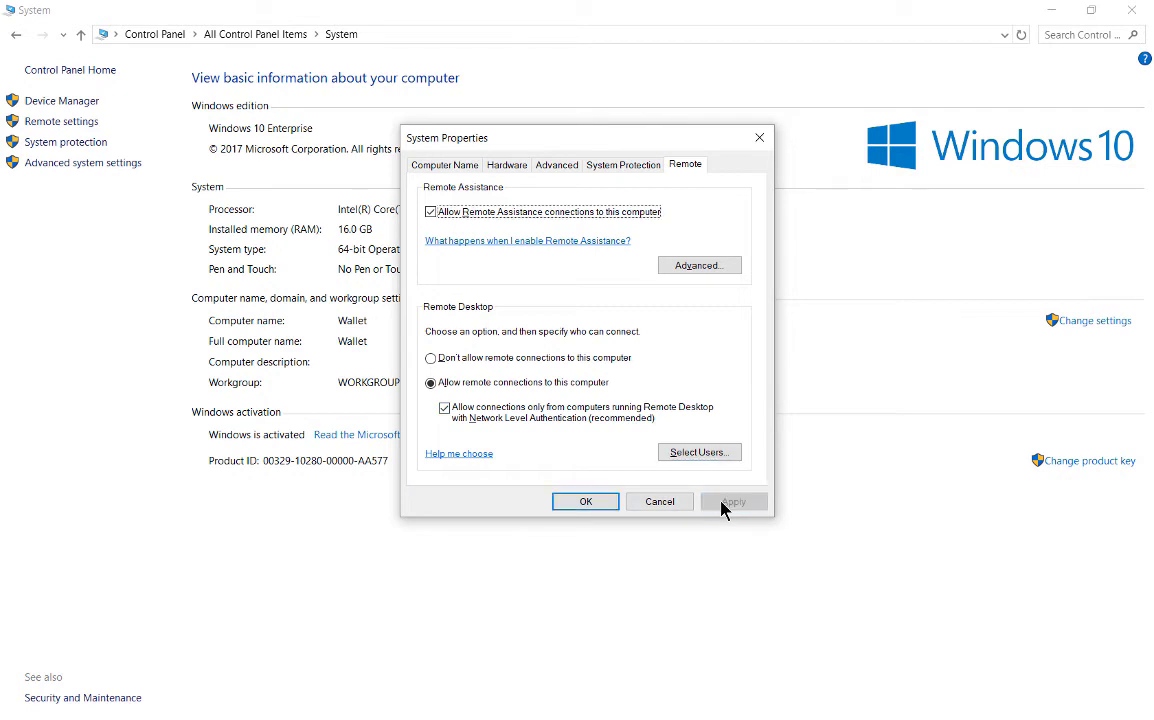
click(583, 502)
key(alt)
key(alt)
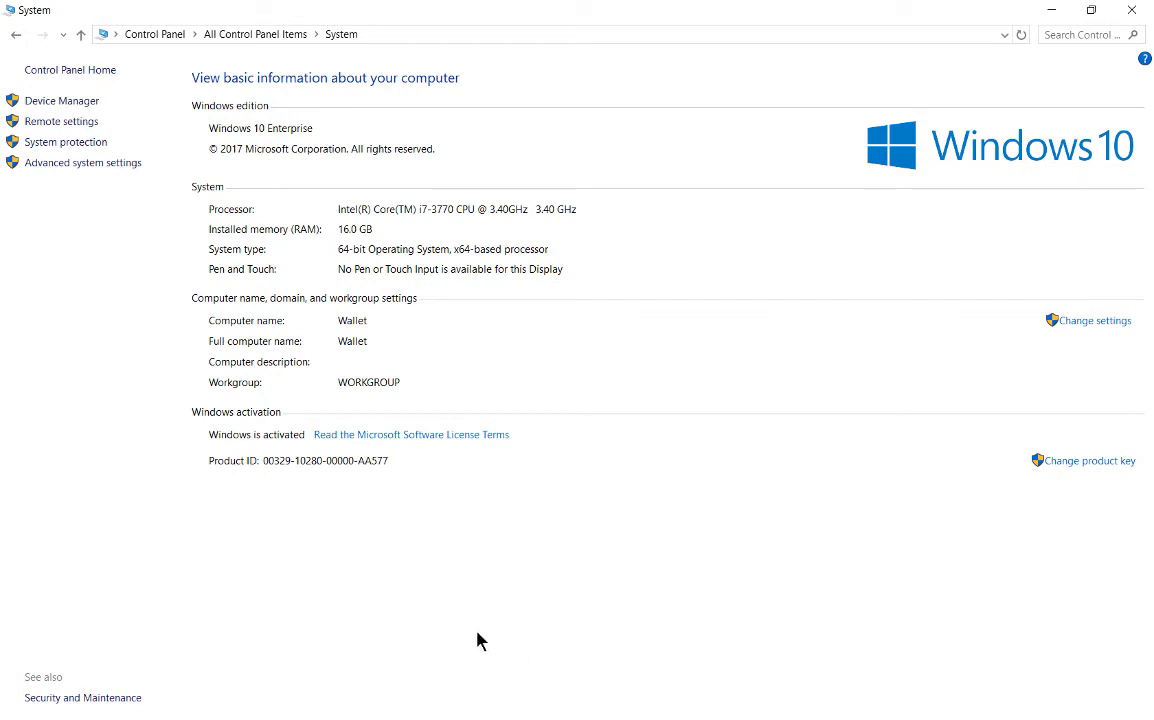
Step: Switch to the Xfinity gateway page in Firefox and run ipconfig in a Command Prompt to look up the default gateway
key(alt+Tab)
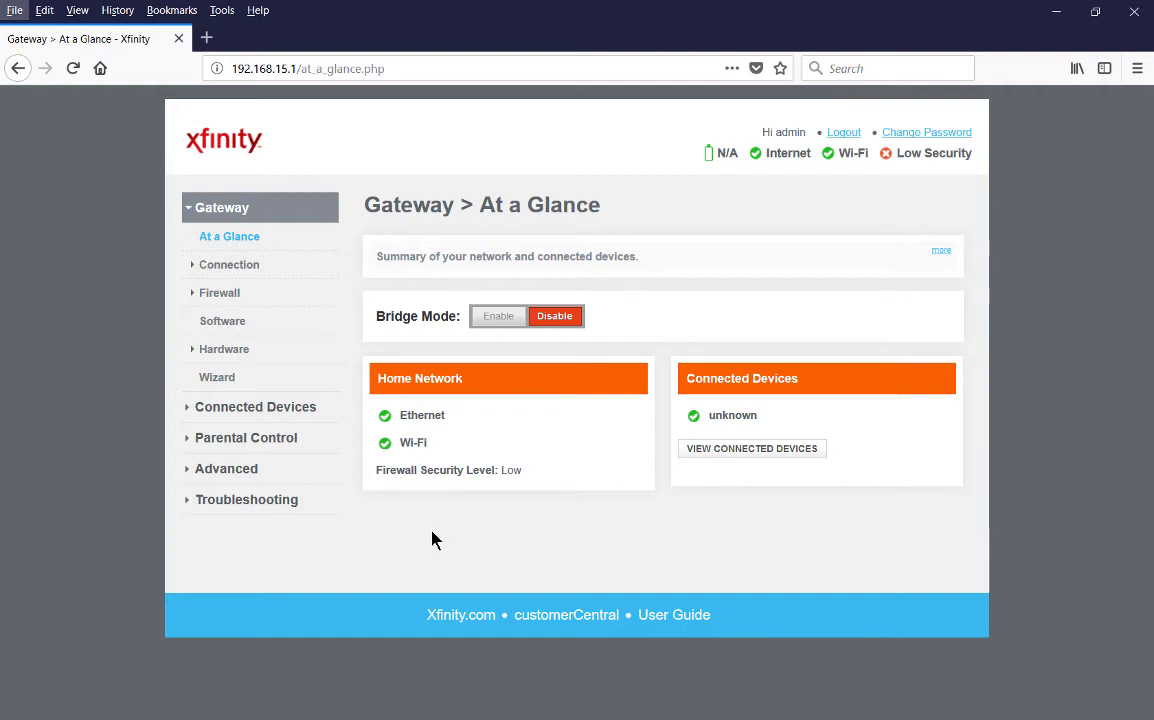
mouse_move(386, 706)
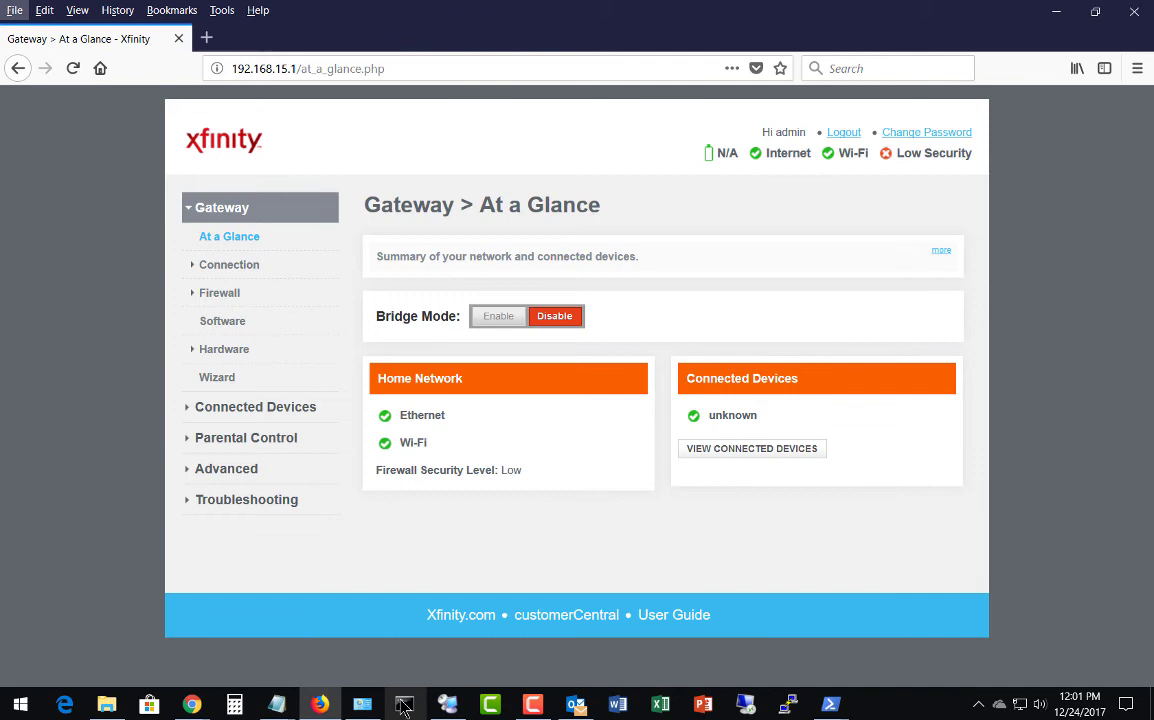
right_click(20, 704)
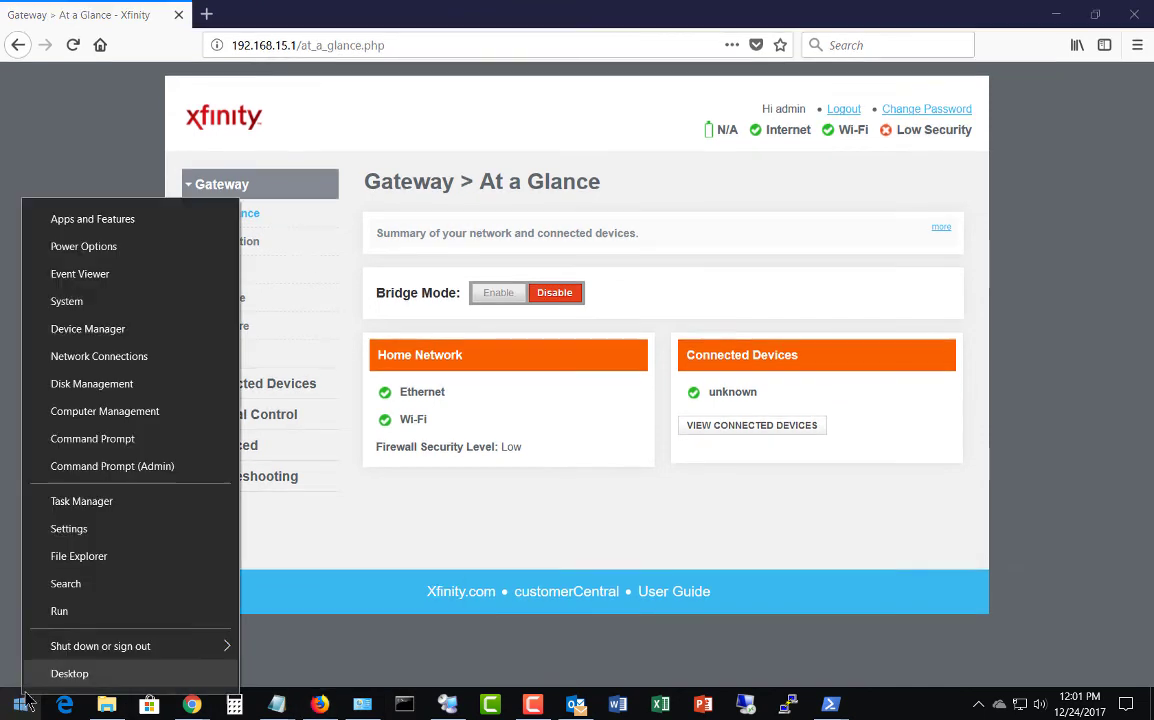
click(108, 586)
text(c)
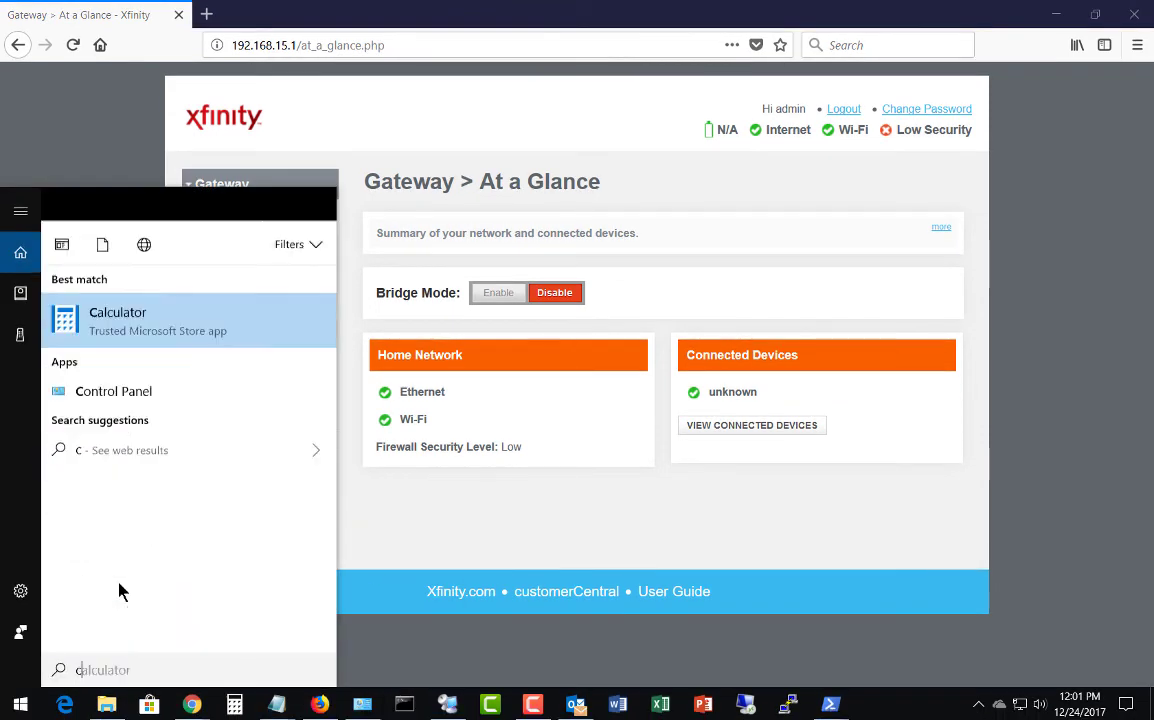
text(md)
key(Return)
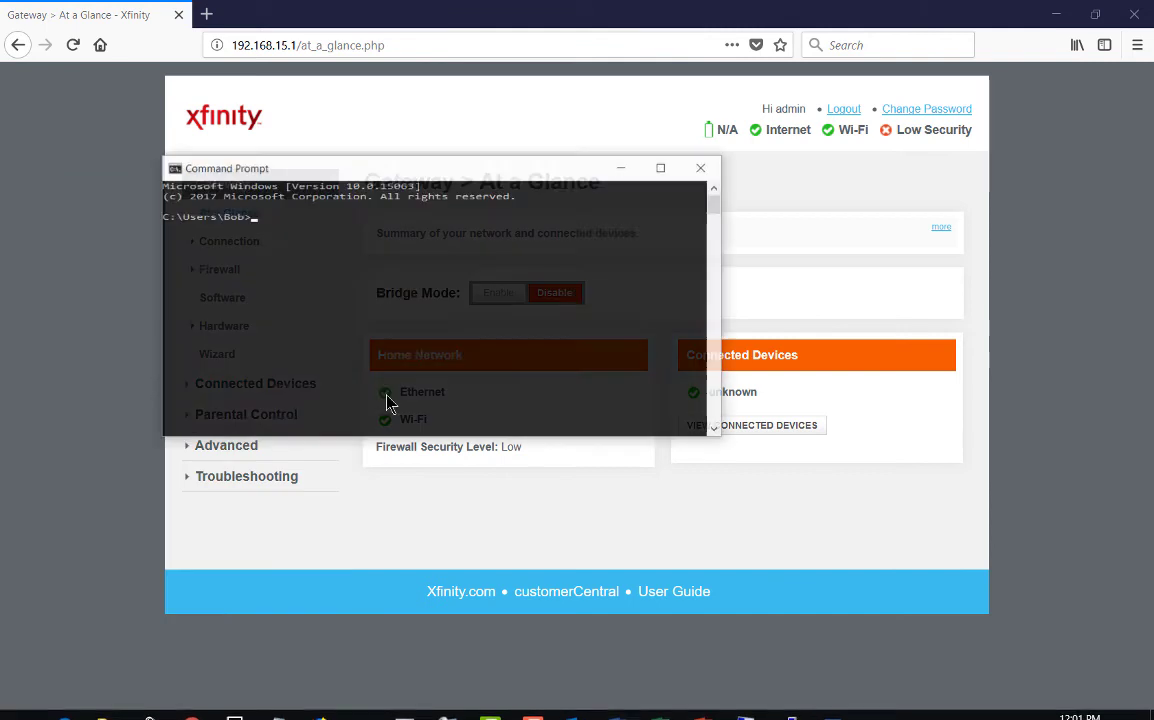
text(ipconfig)
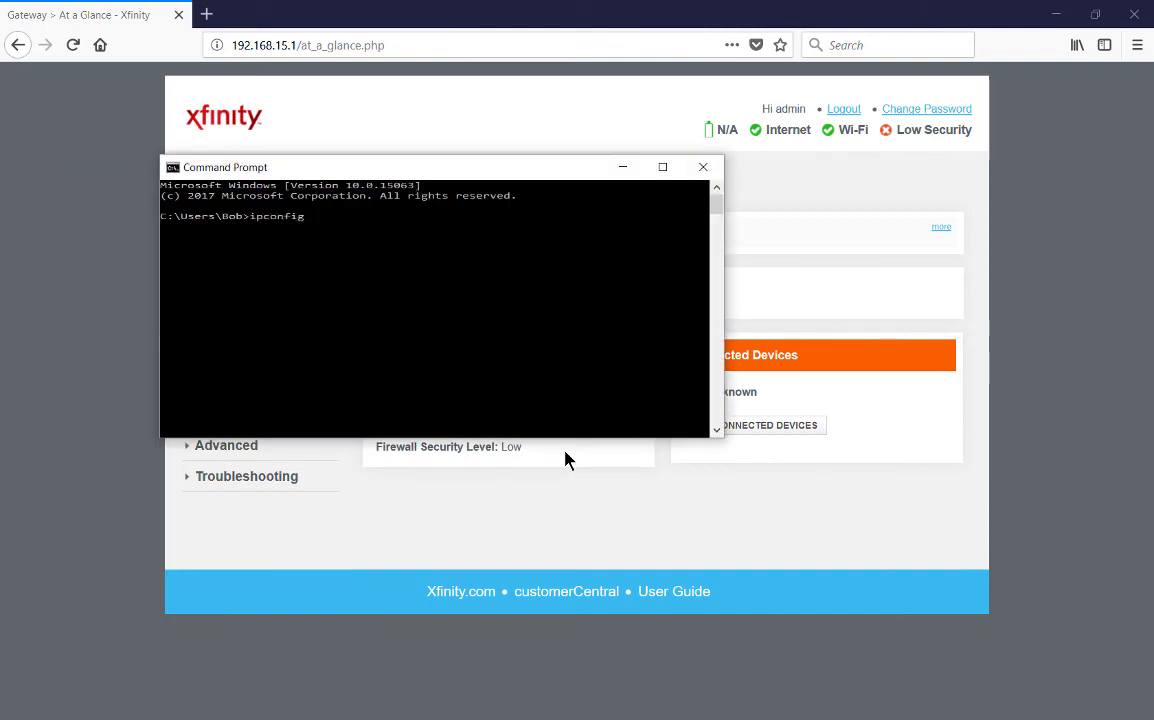
key(Return)
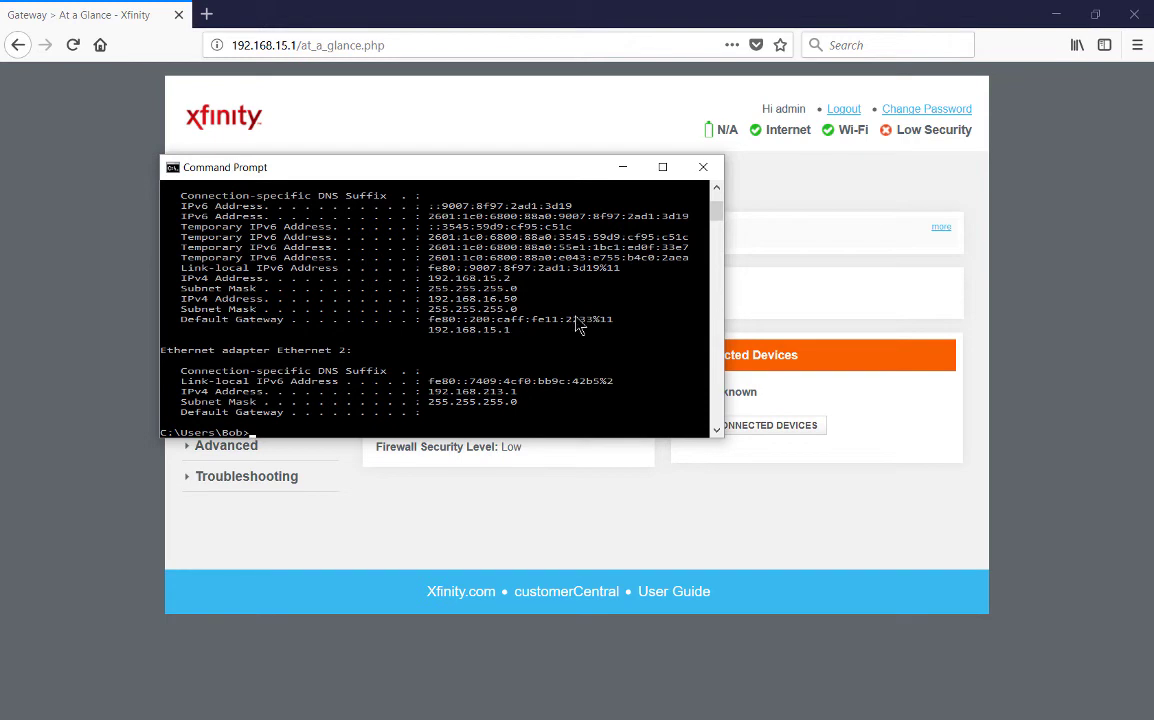
click(705, 170)
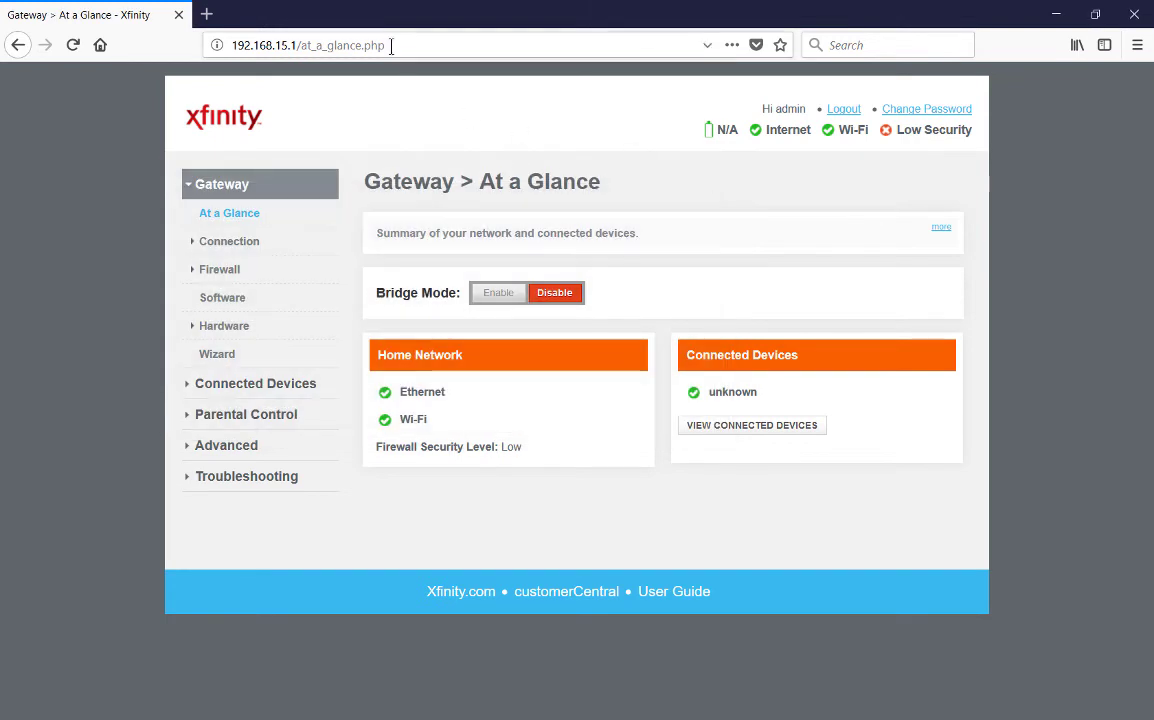
Step: Open the gateway's advanced Port Forwarding page
click(290, 45)
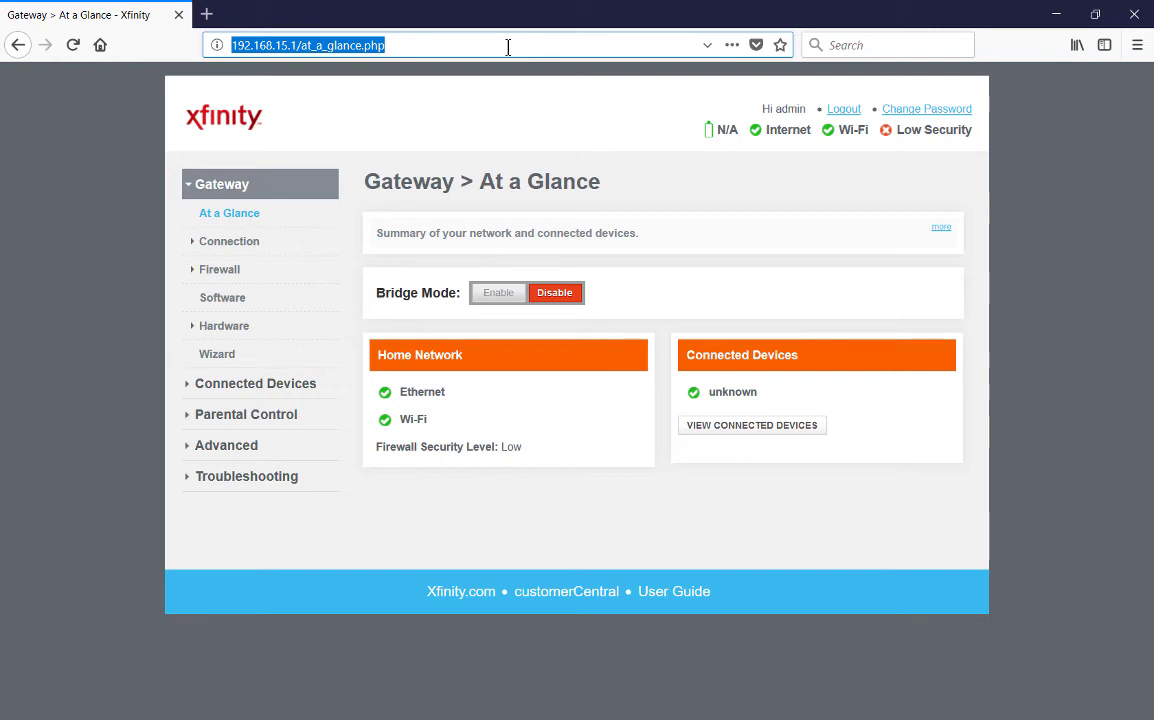
click(193, 272)
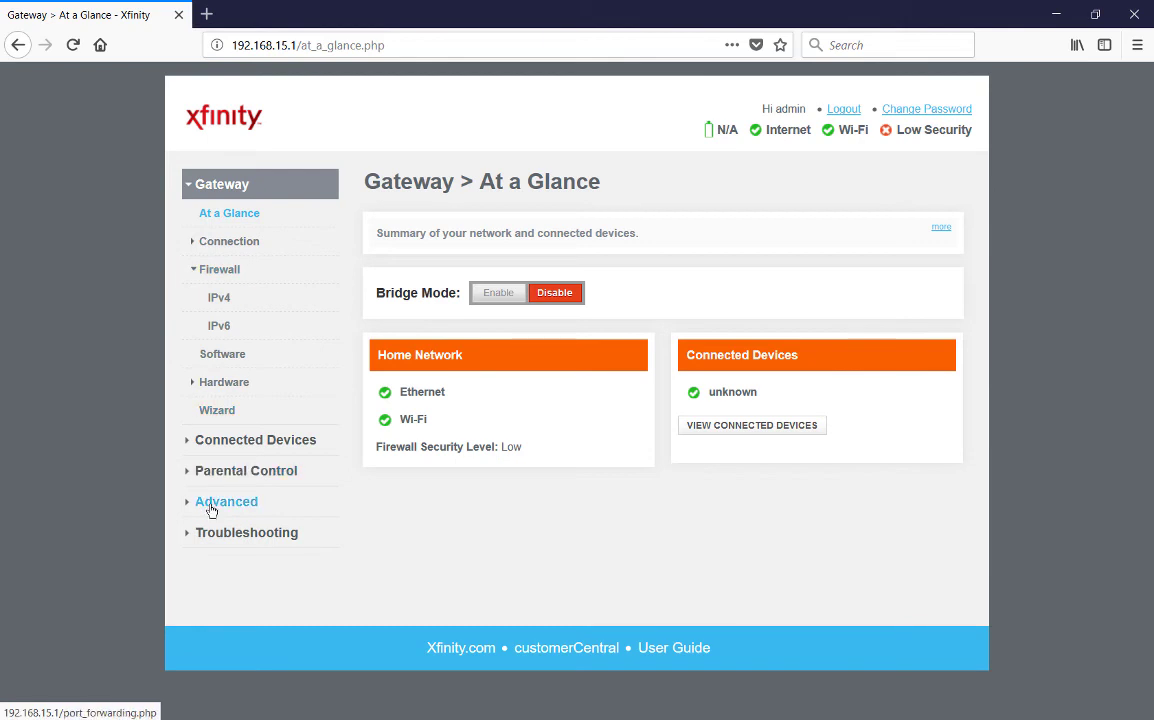
click(212, 504)
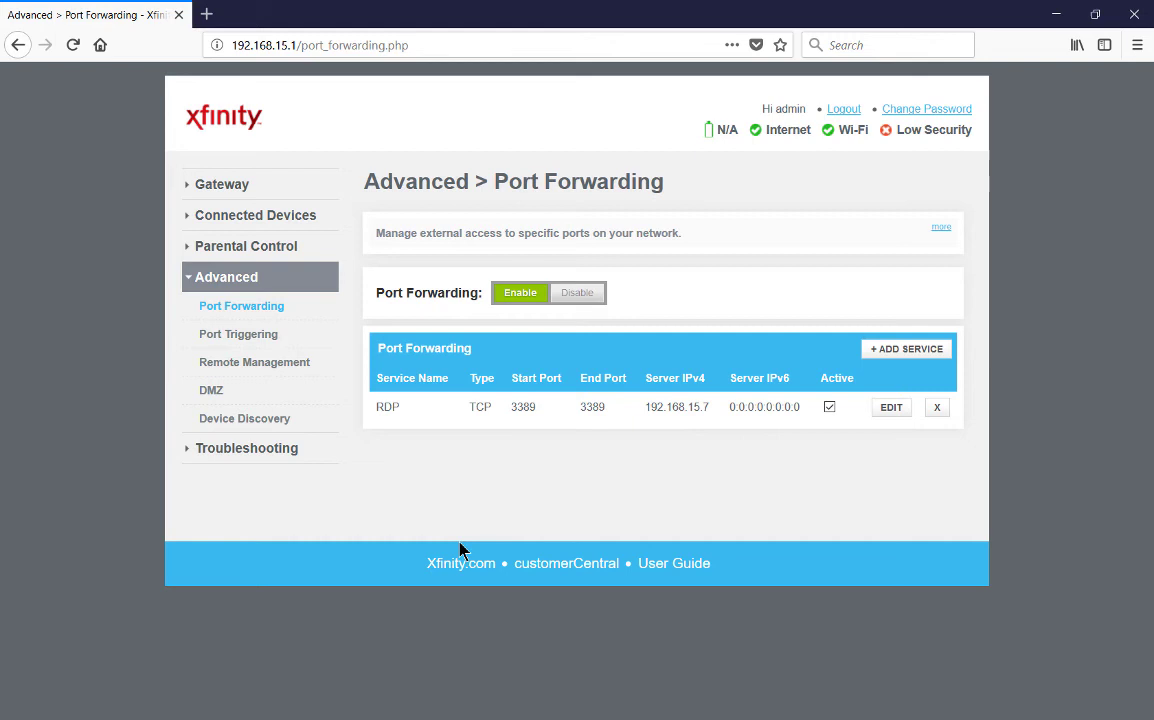
Step: Run ipconfig in a new Command Prompt and review the Ethernet adapter's IPv4 addresses
mouse_move(350, 715)
click(405, 705)
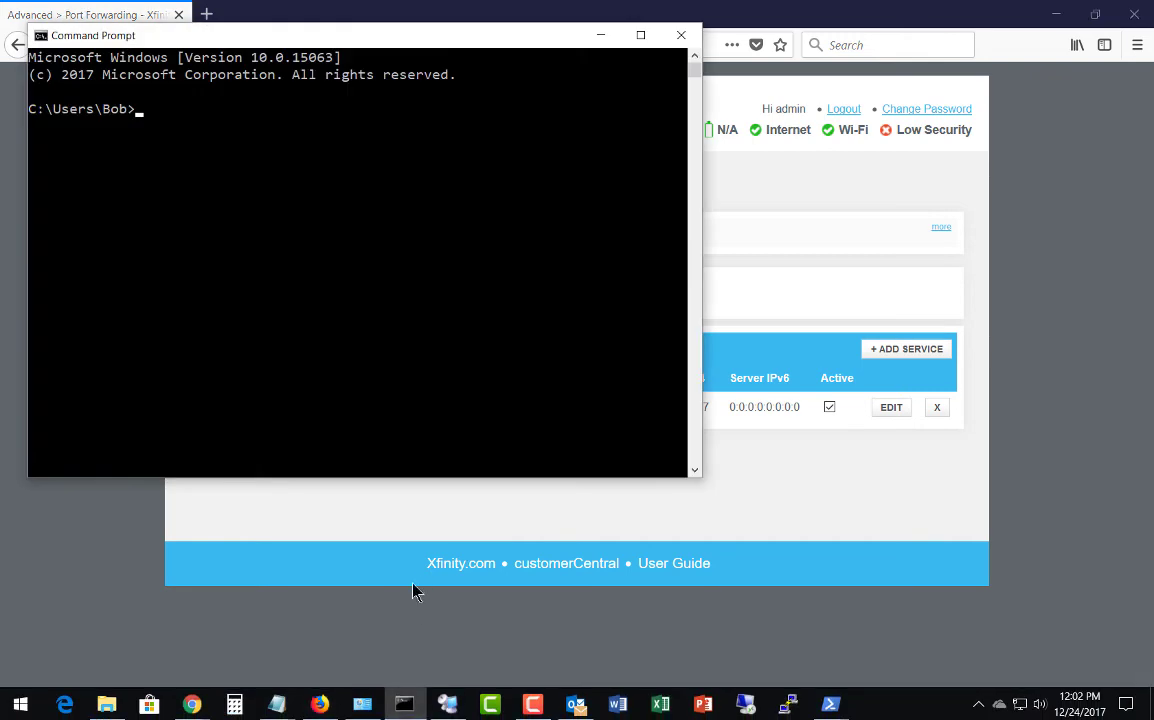
text(ipconfig)
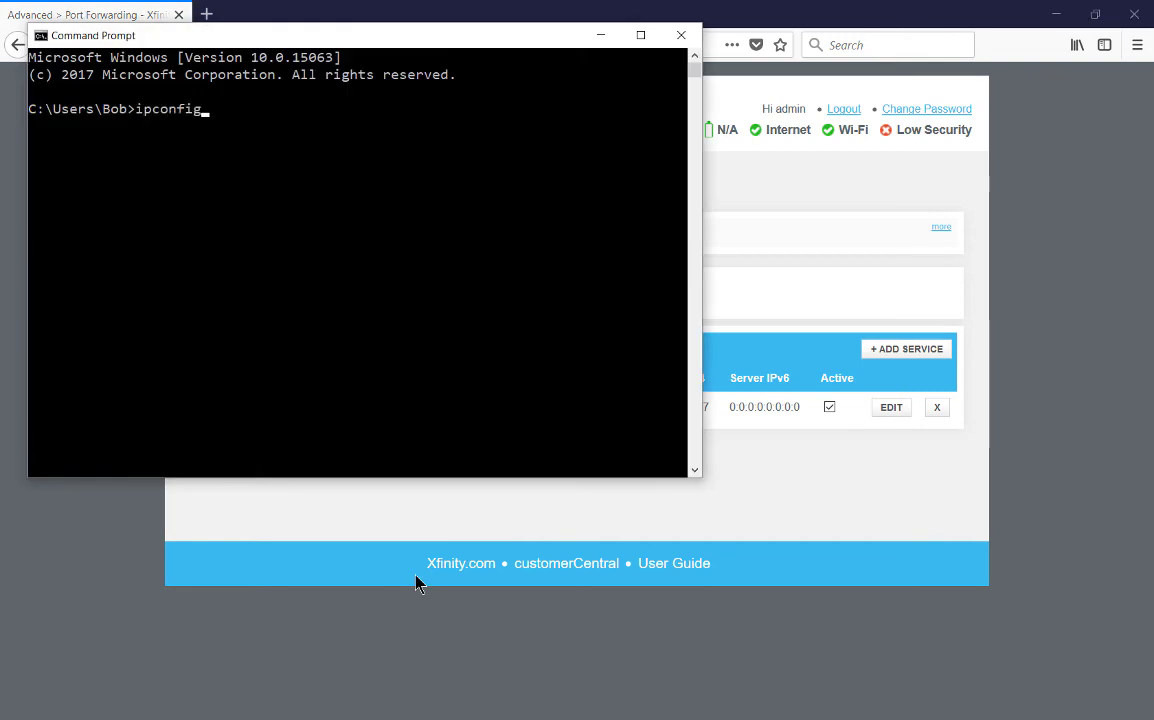
key(Return)
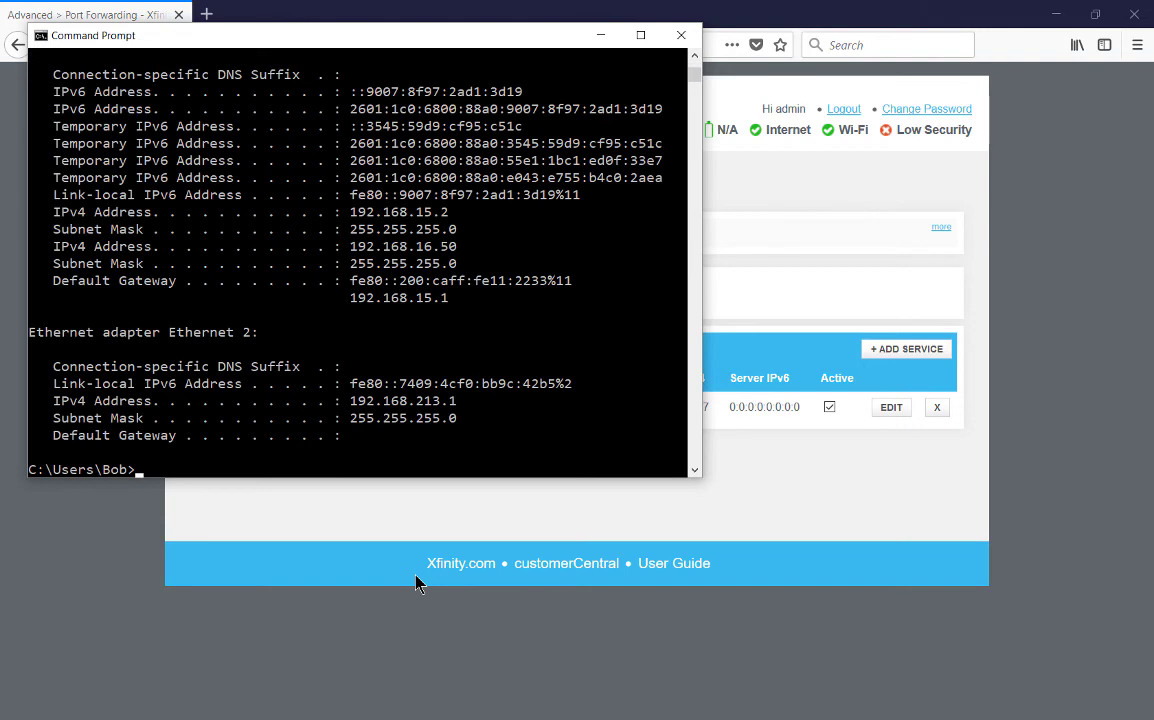
scroll(383, 195, up, 1)
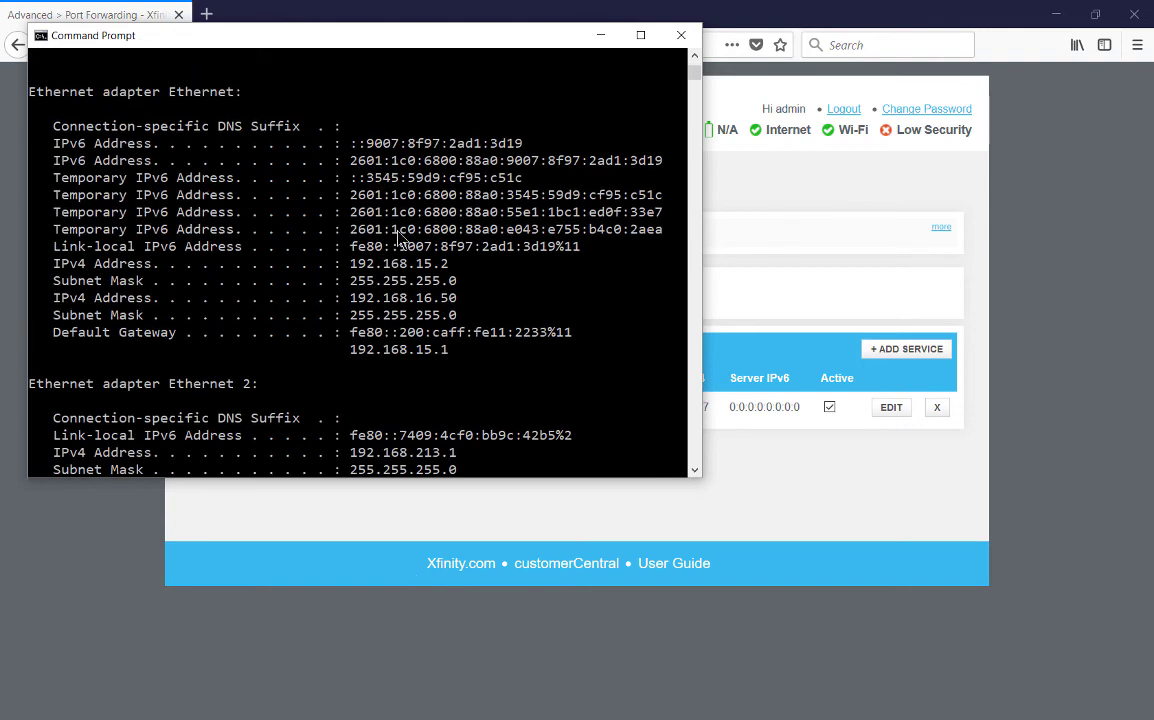
Step: Highlight the Ethernet adapter's first IPv4 address in the ipconfig output and return to the gateway's Port Forwarding page
scroll(398, 238, up, 2)
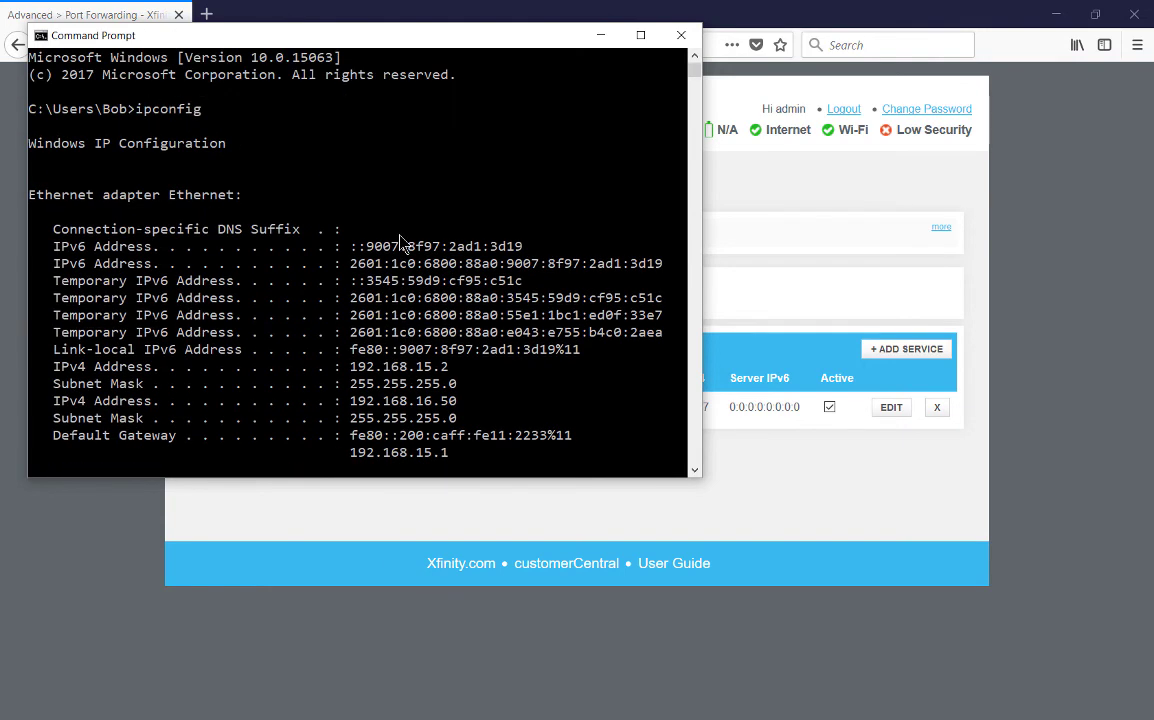
drag(344, 367, 463, 372)
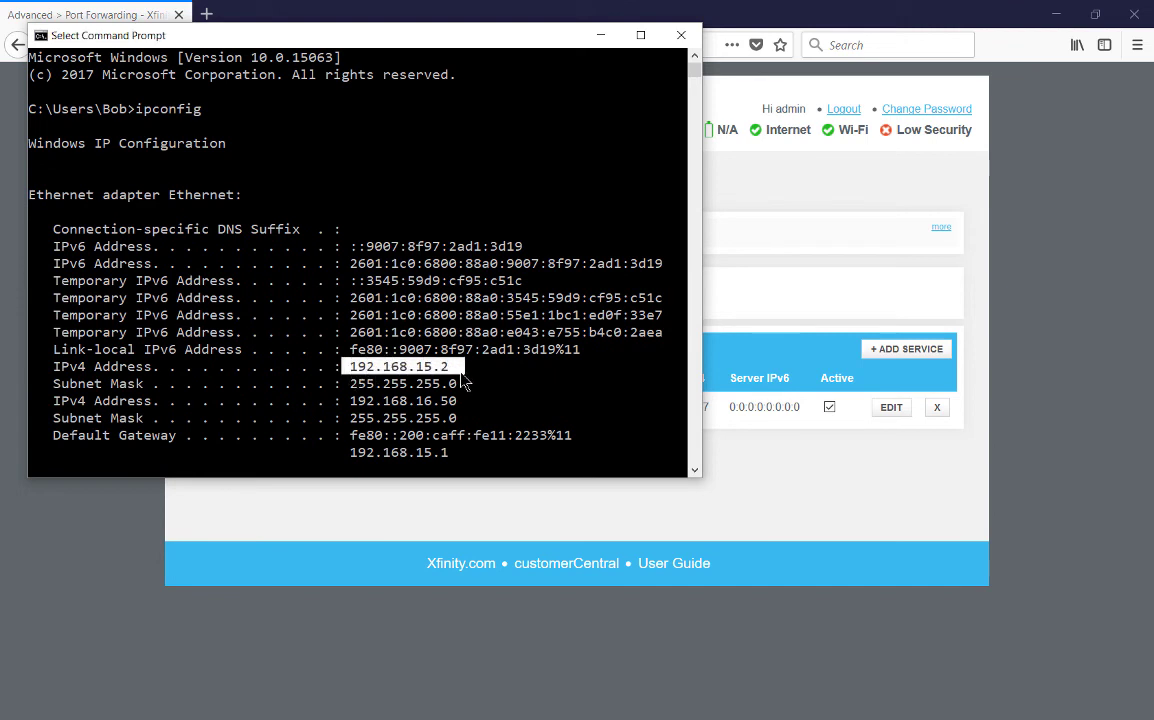
click(758, 478)
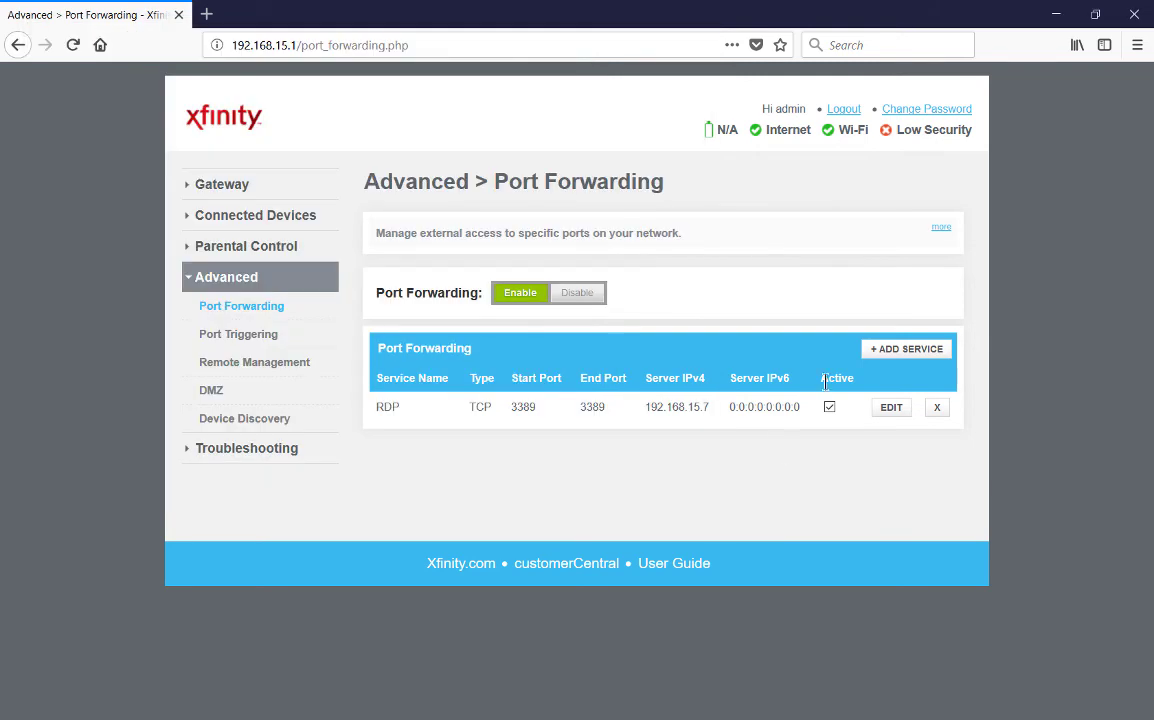
Step: Start adding a port forwarding service with Other as the common service and RDP1 as the service name
click(897, 349)
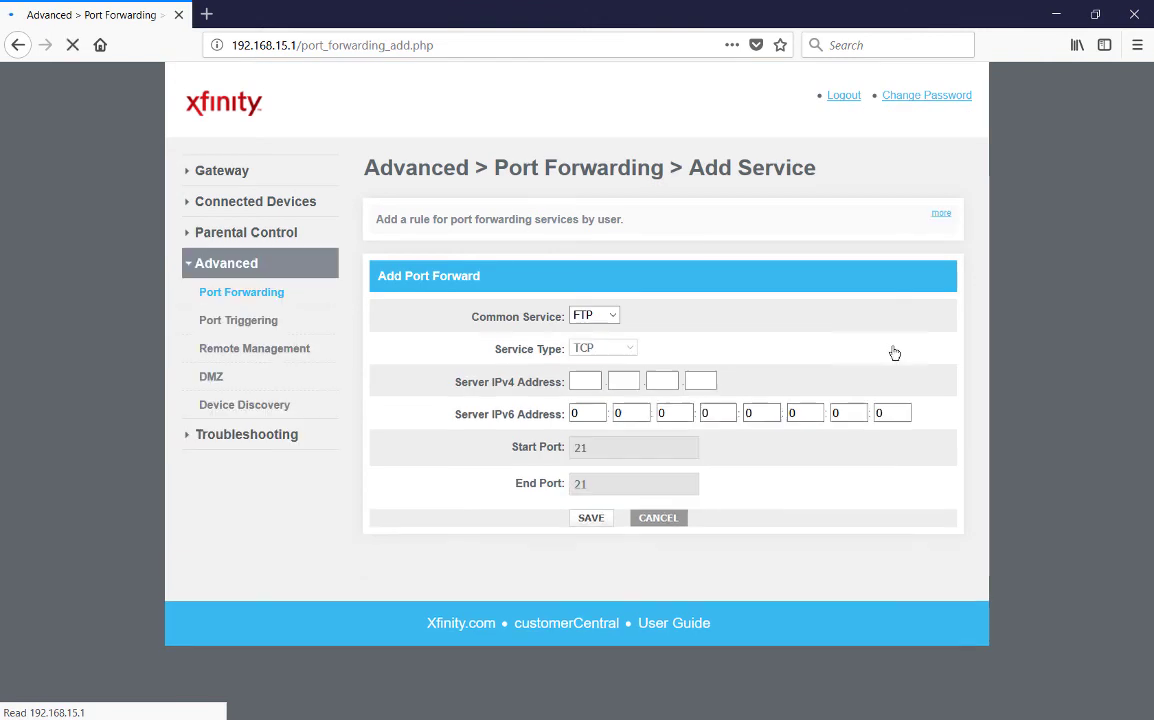
click(612, 316)
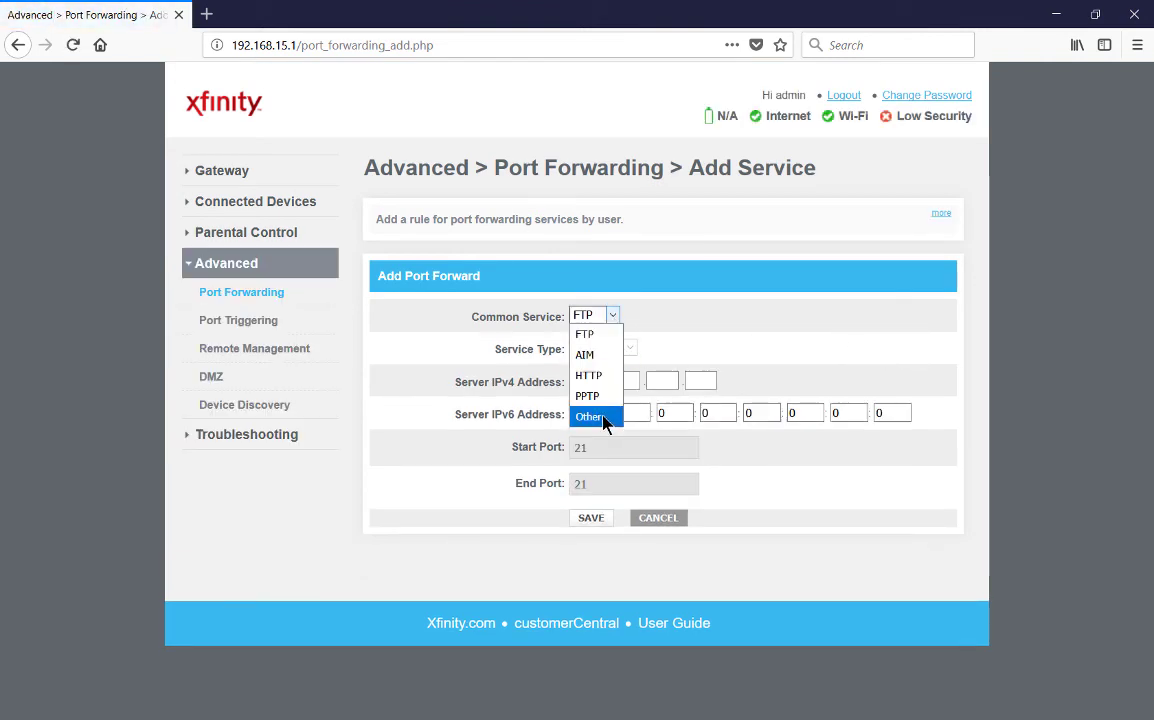
click(604, 417)
click(606, 345)
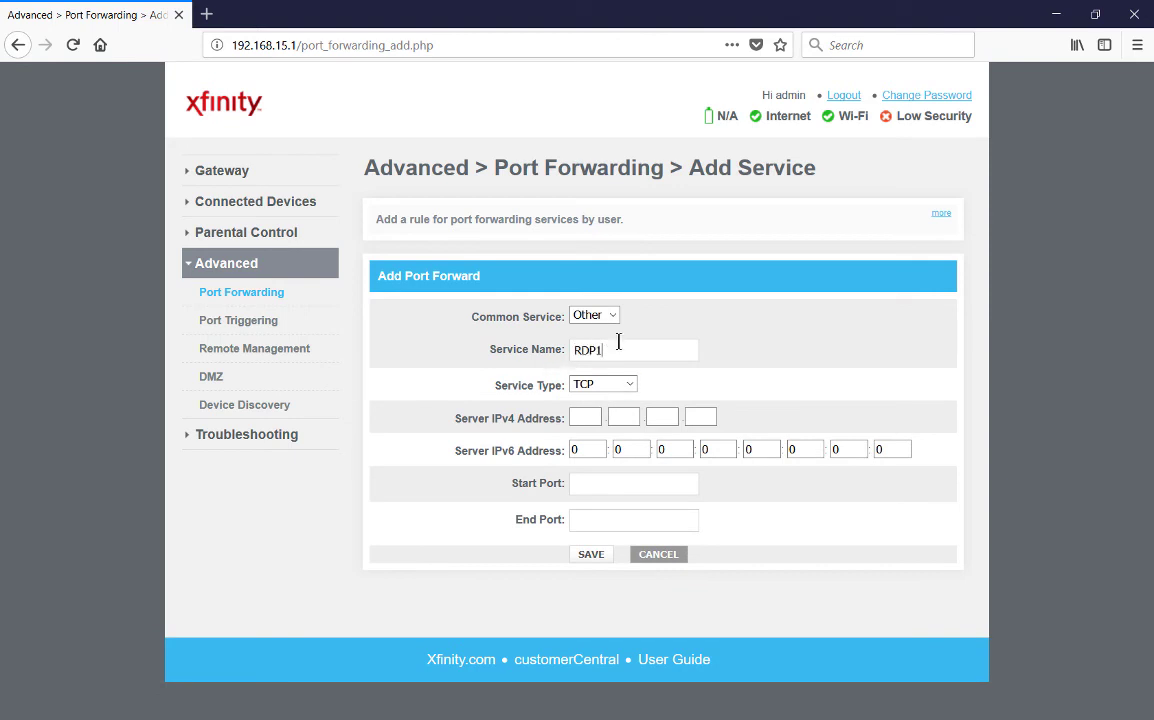
Step: Enter 192.168.15.2 as the server IPv4 address of the new port forward
click(590, 419)
text(192.)
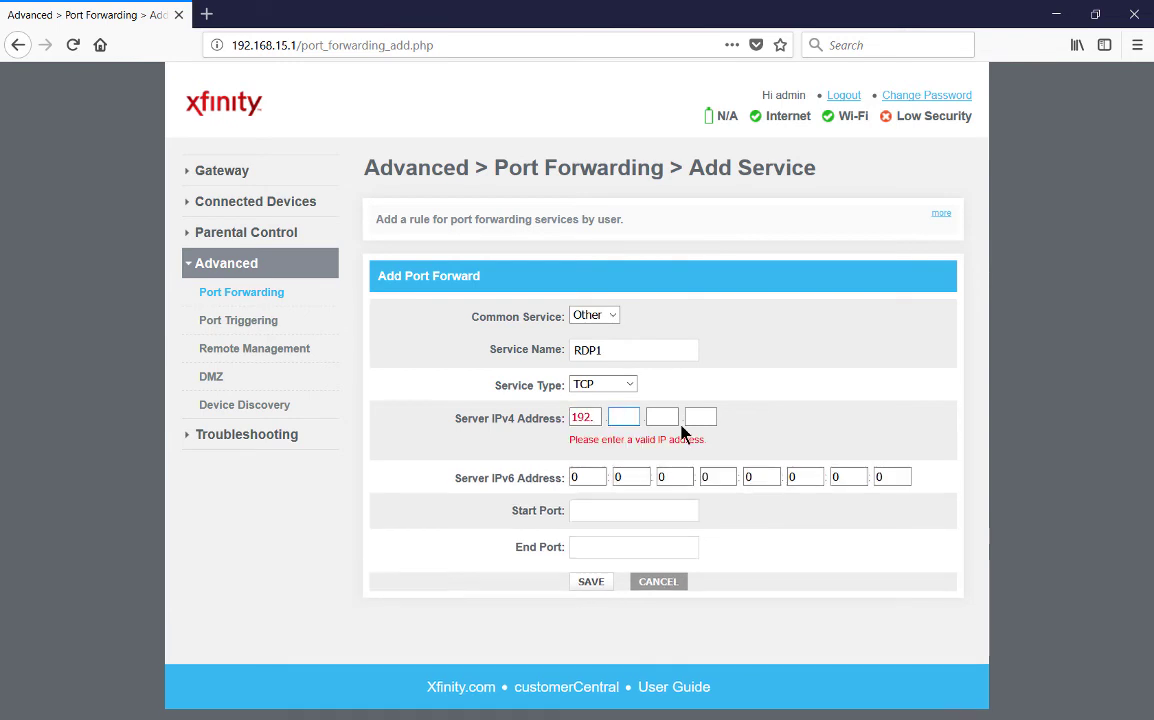
key(Tab)
key(shift+Tab)
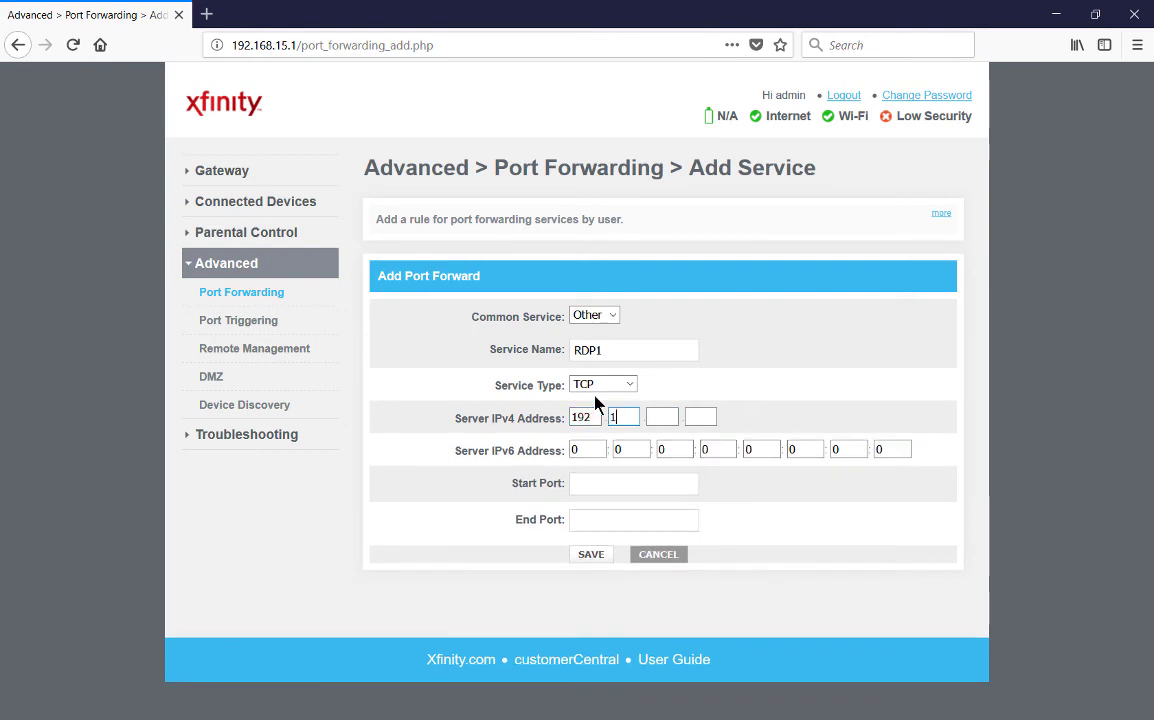
text(168.15.2)
Step: Set both the start port and end port to 3389 and cancel the new port forward without saving it
click(596, 483)
text(3389)
click(665, 520)
text(3389)
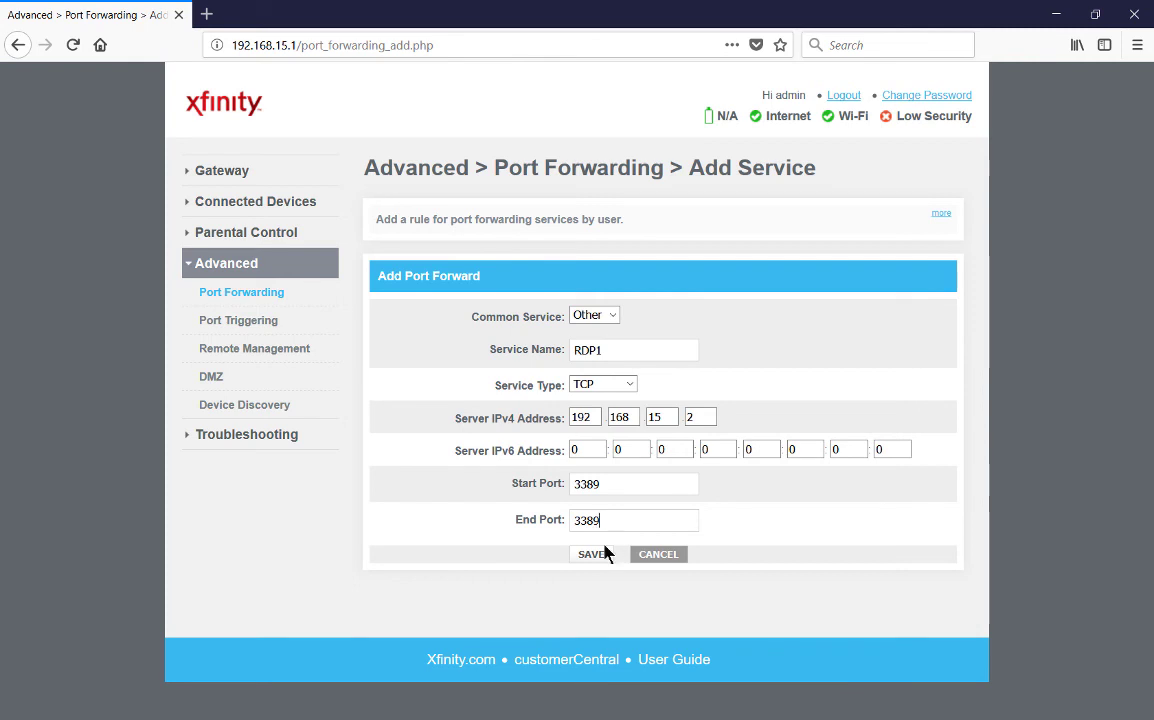
click(658, 556)
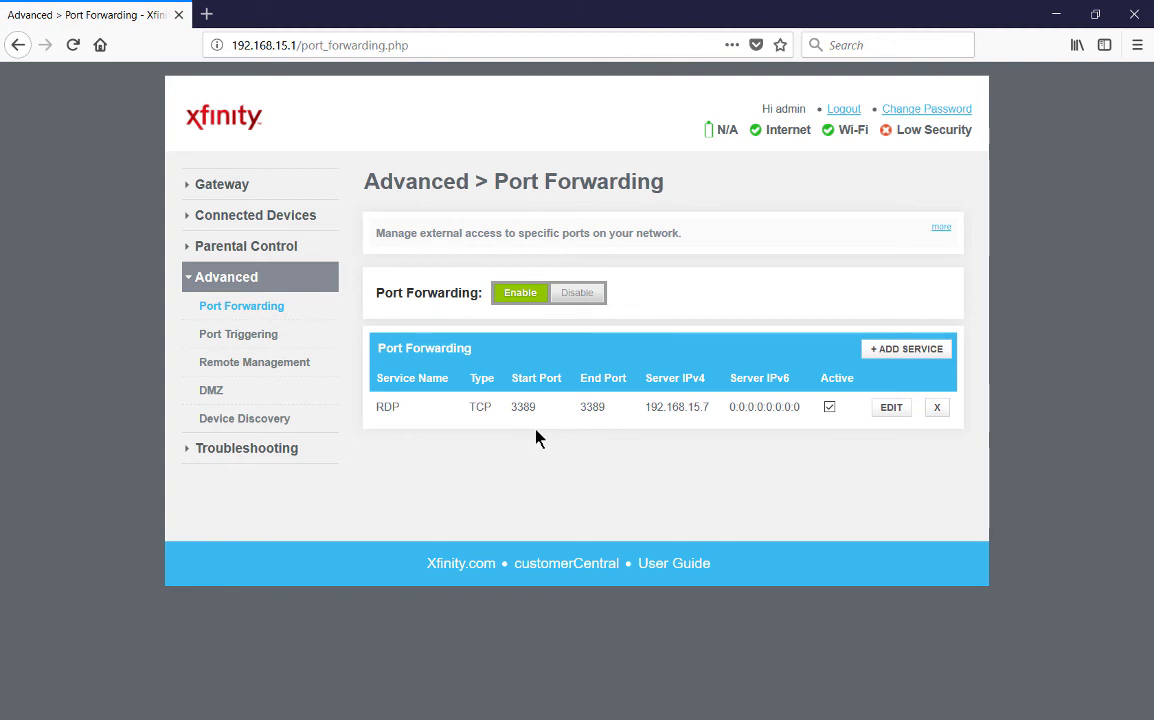
Step: Look up the public IP address with the What's My IP tool on alltechtools.com, and close Firefox and the Command Prompt
click(207, 14)
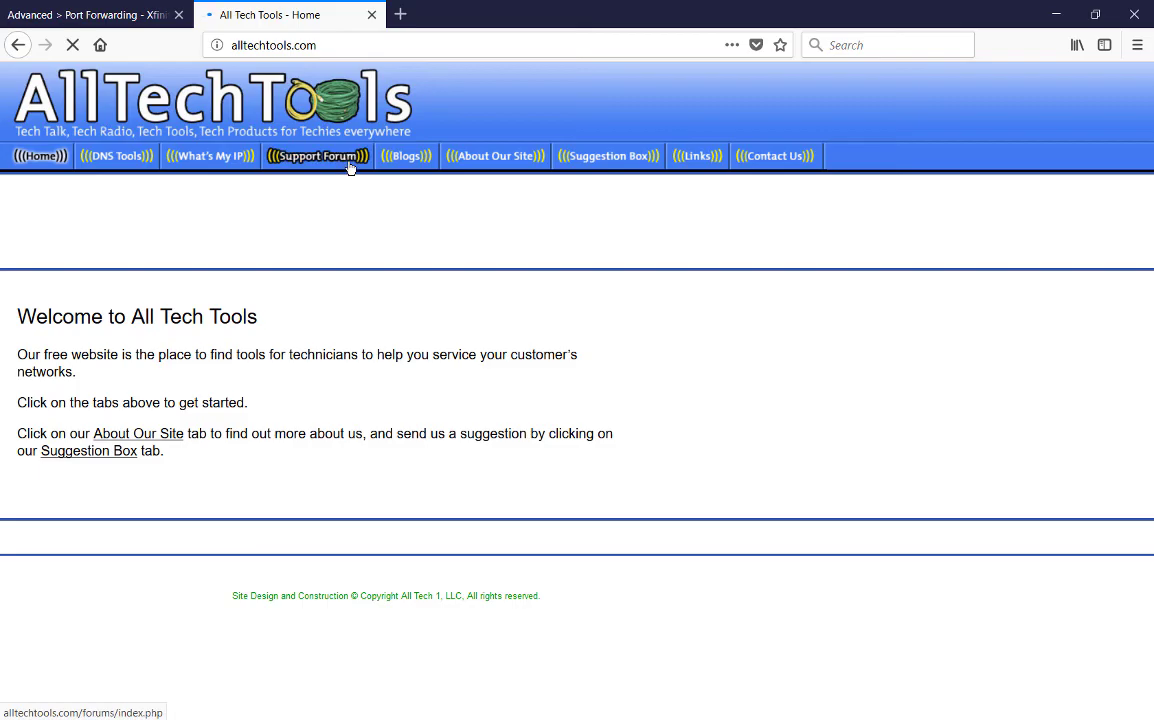
click(216, 156)
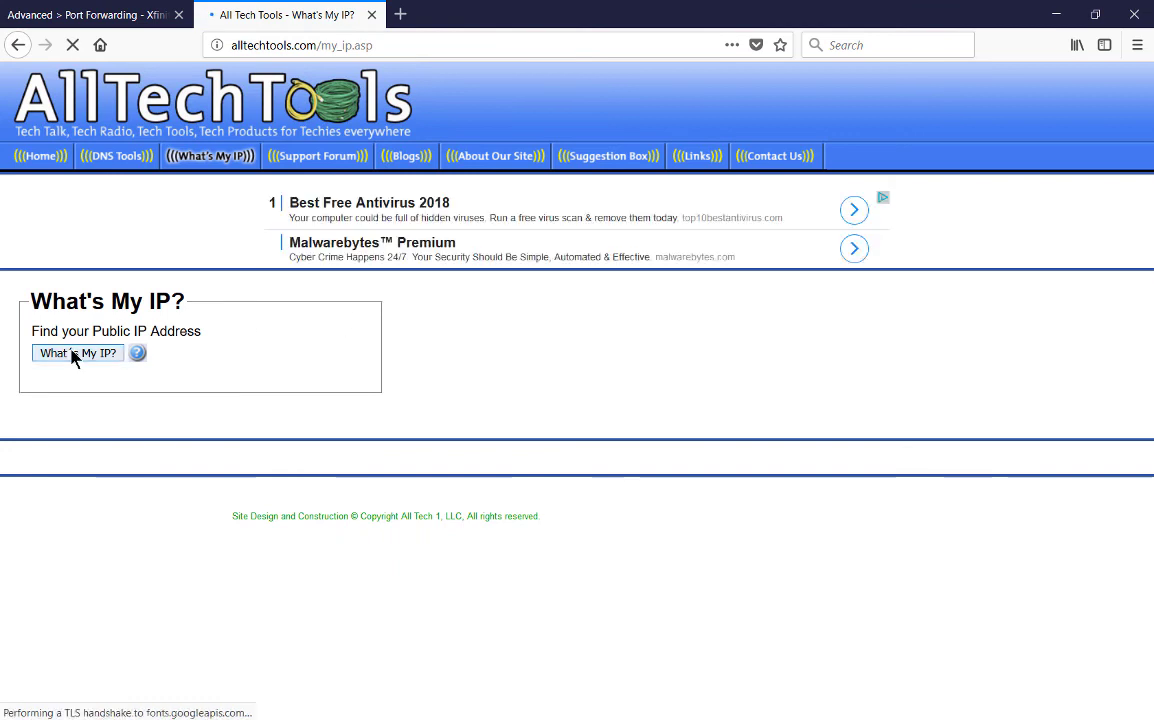
click(73, 356)
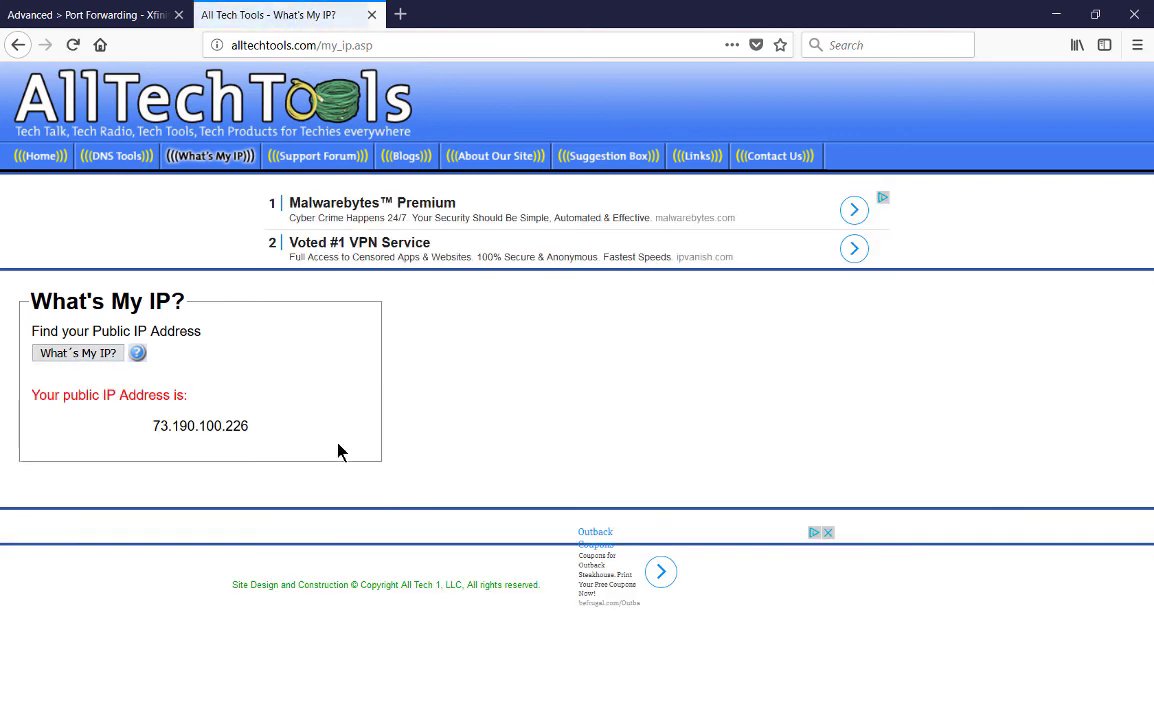
drag(260, 440, 118, 442)
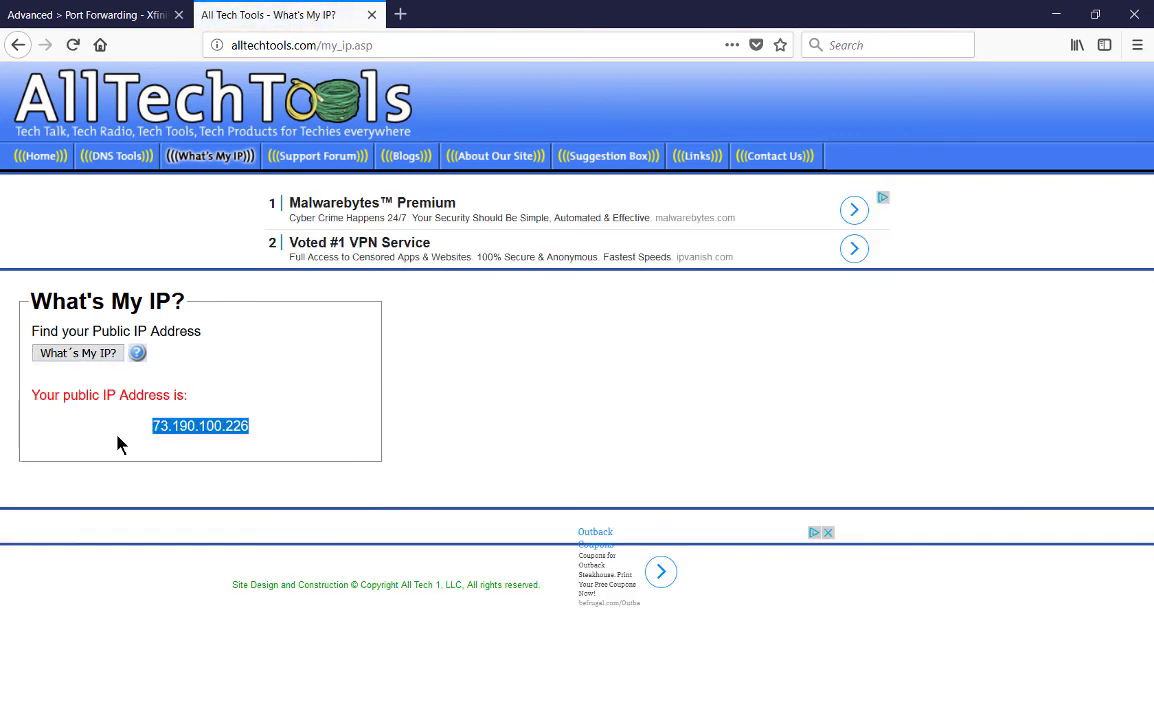
click(453, 425)
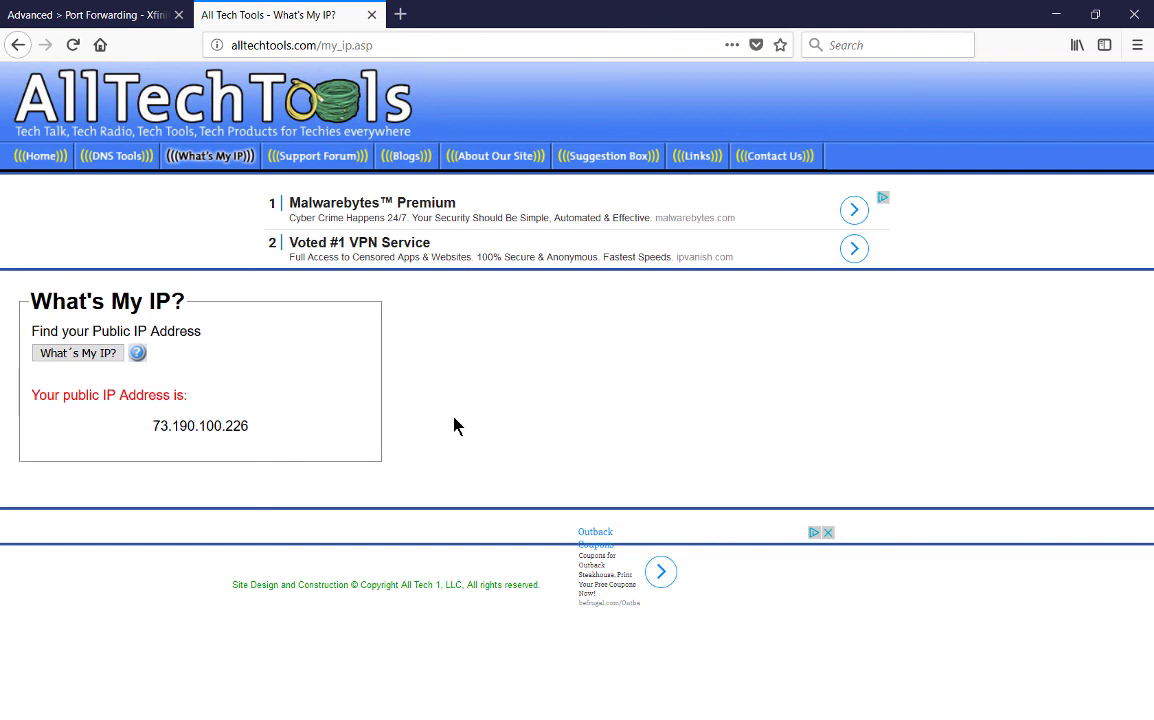
click(1134, 14)
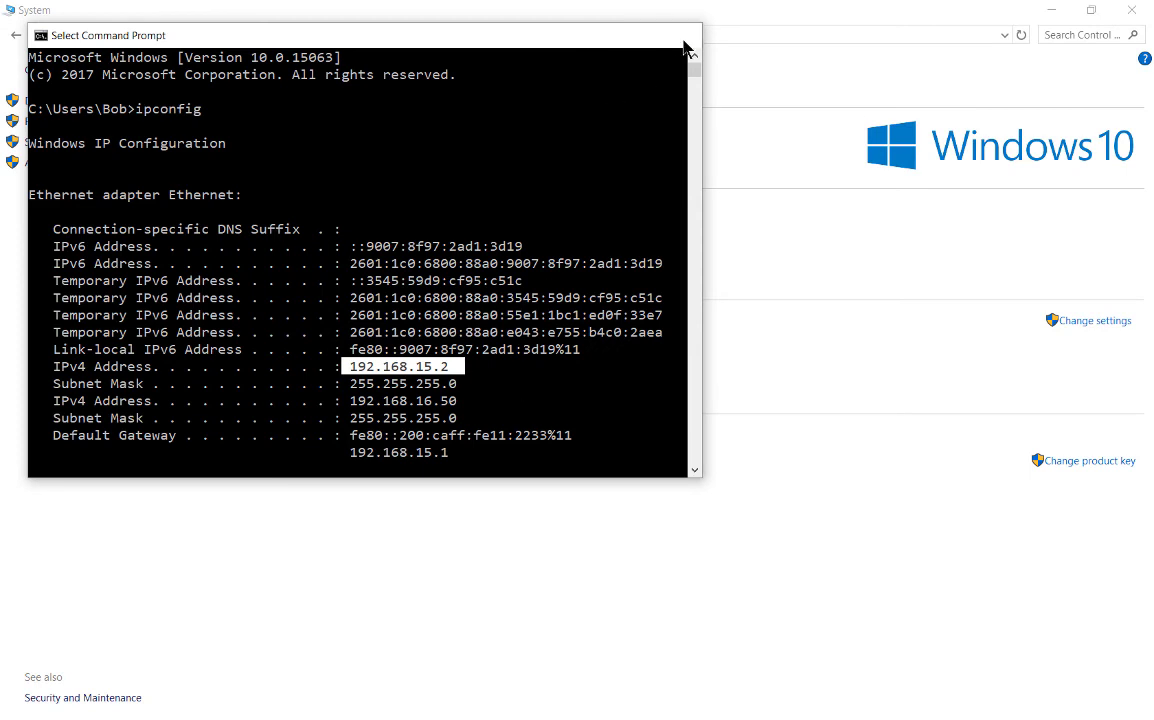
click(686, 40)
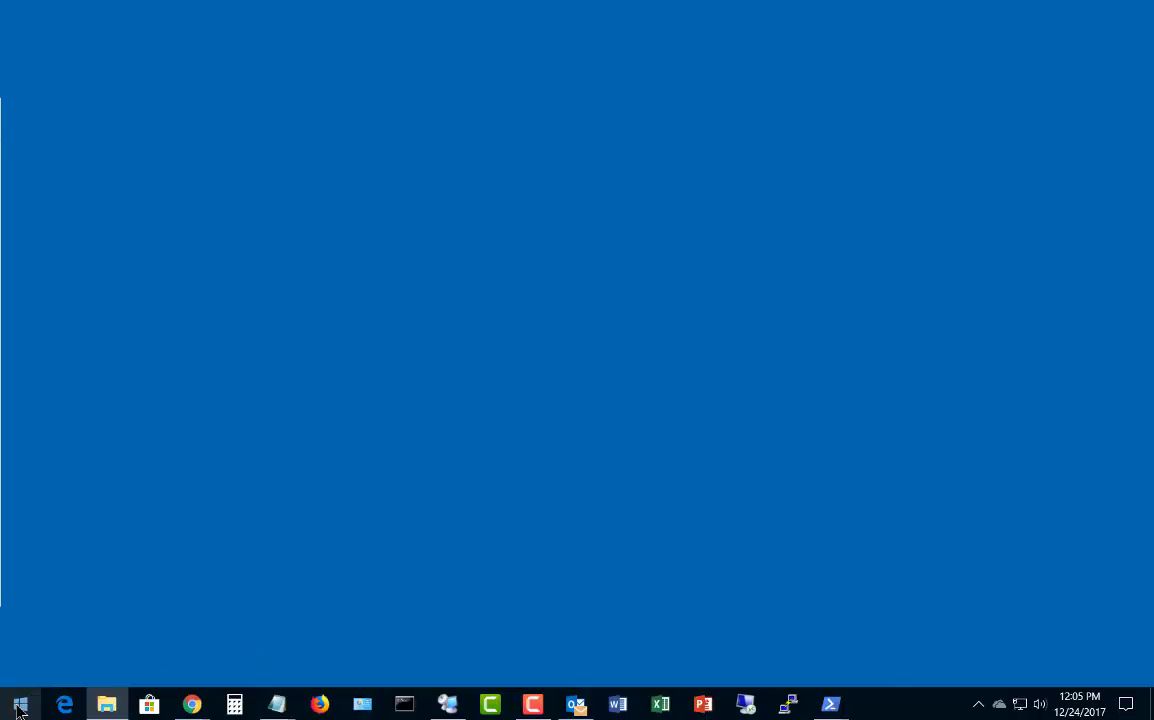
Step: Search Windows for "remote desktop" and open Remote Desktop Connection
right_click(17, 710)
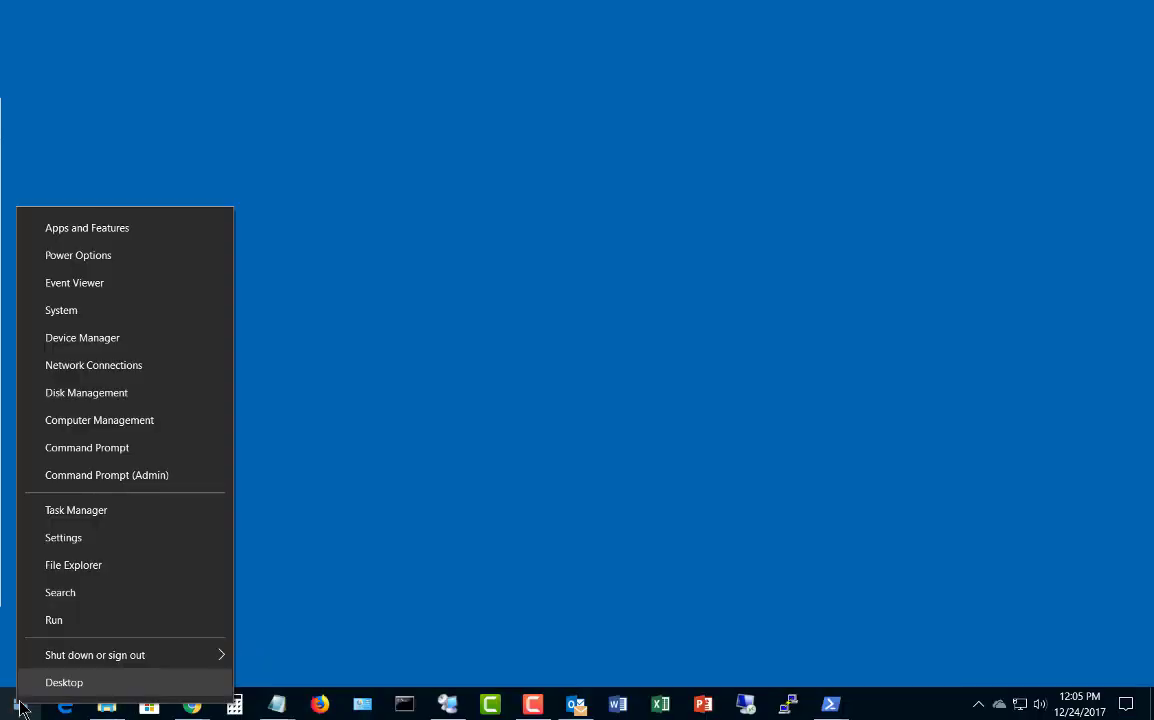
click(60, 593)
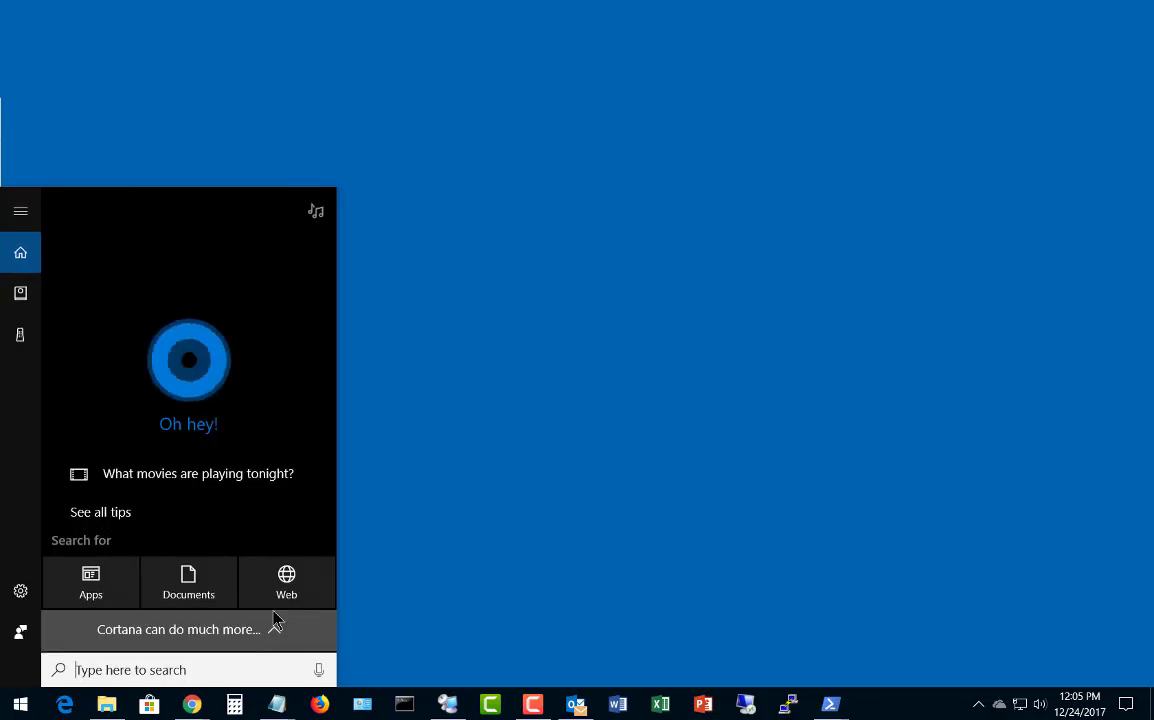
text(remote d)
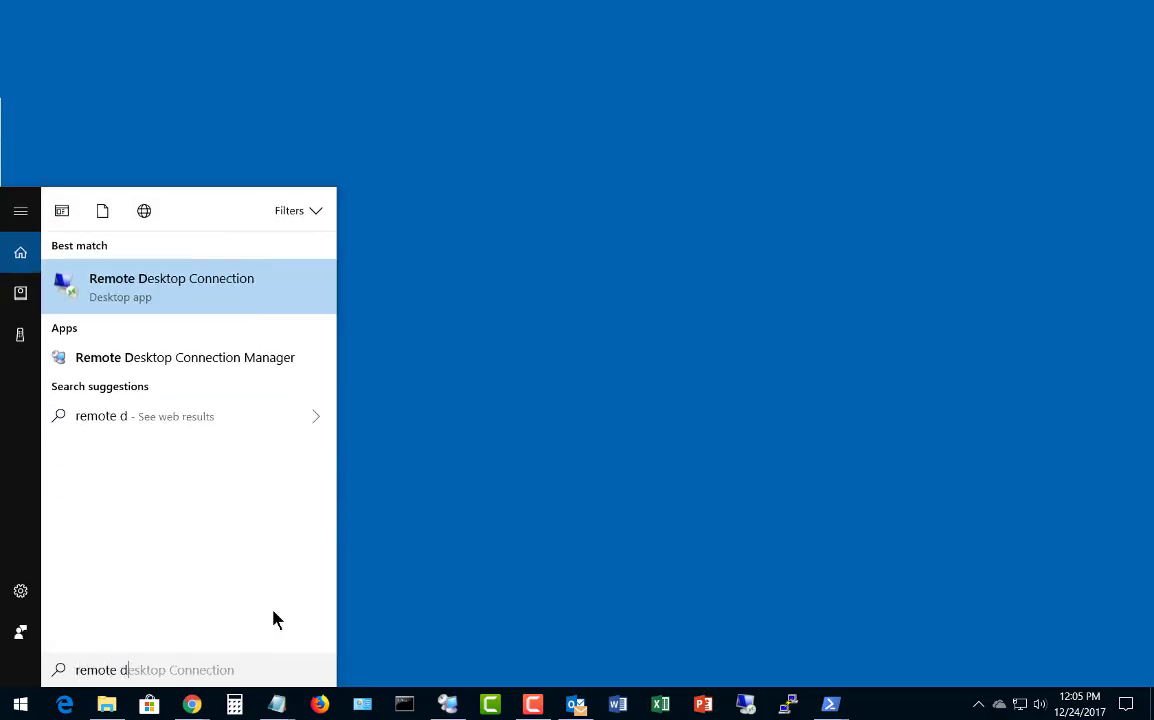
text(esktop)
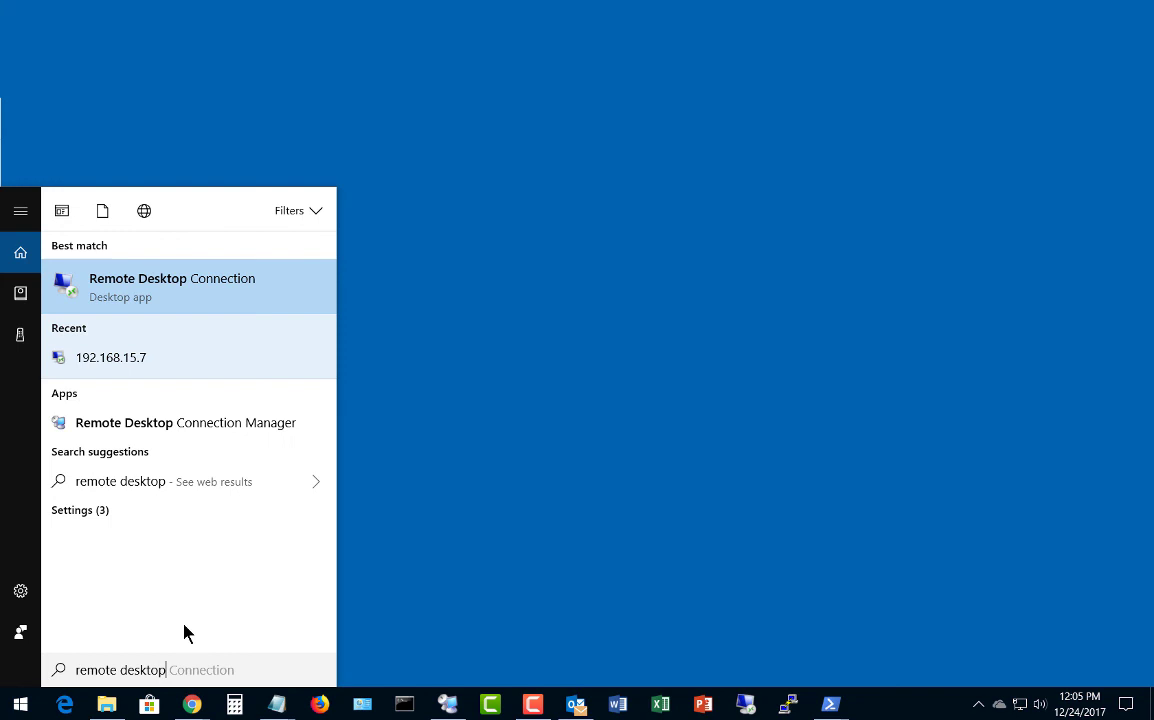
click(212, 305)
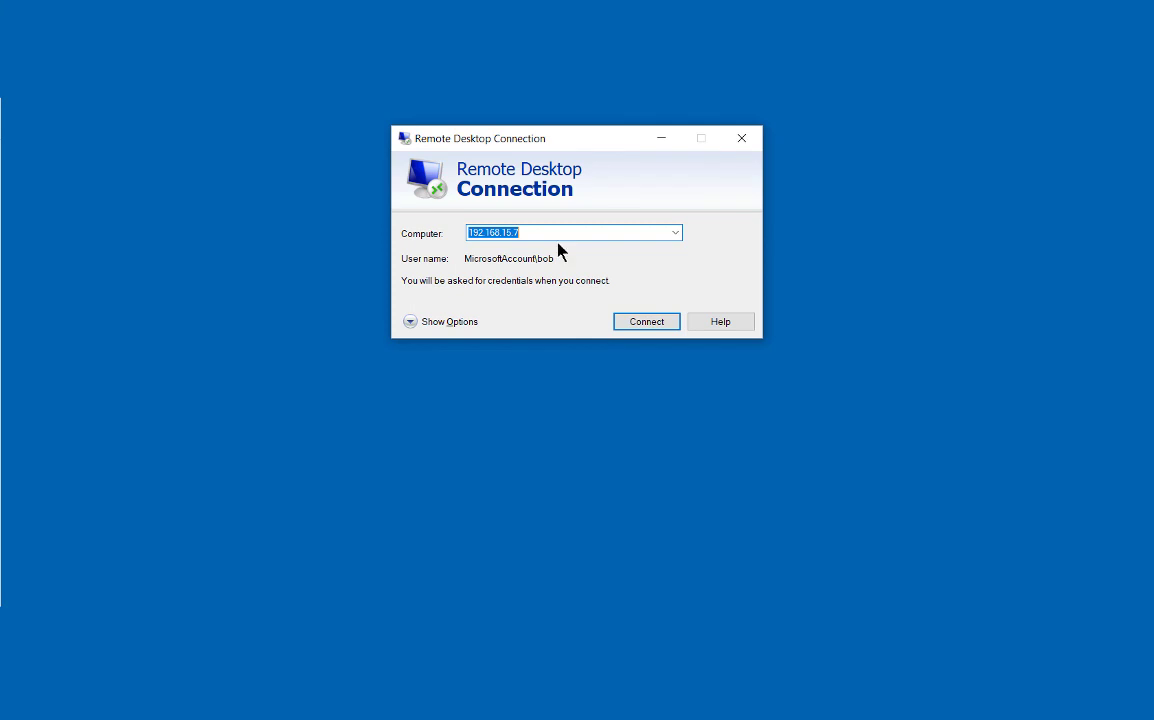
Step: Start a remote connection to the computer at 192.168.15.7 and cancel the credentials request
click(632, 321)
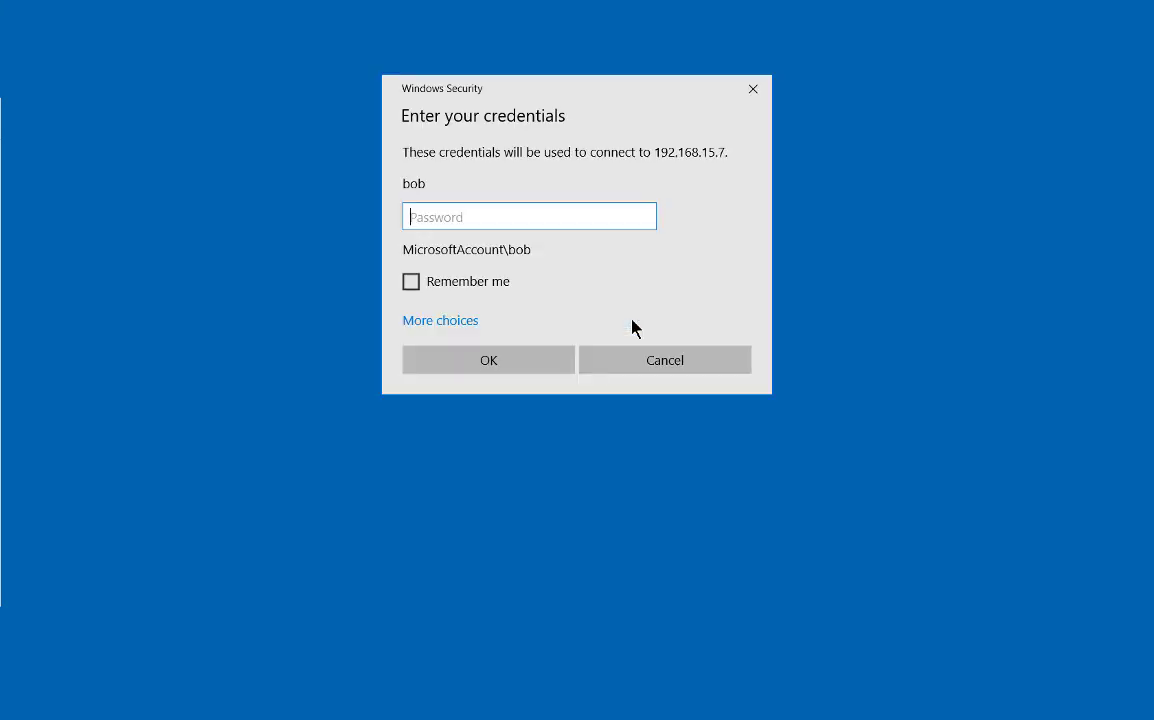
click(642, 368)
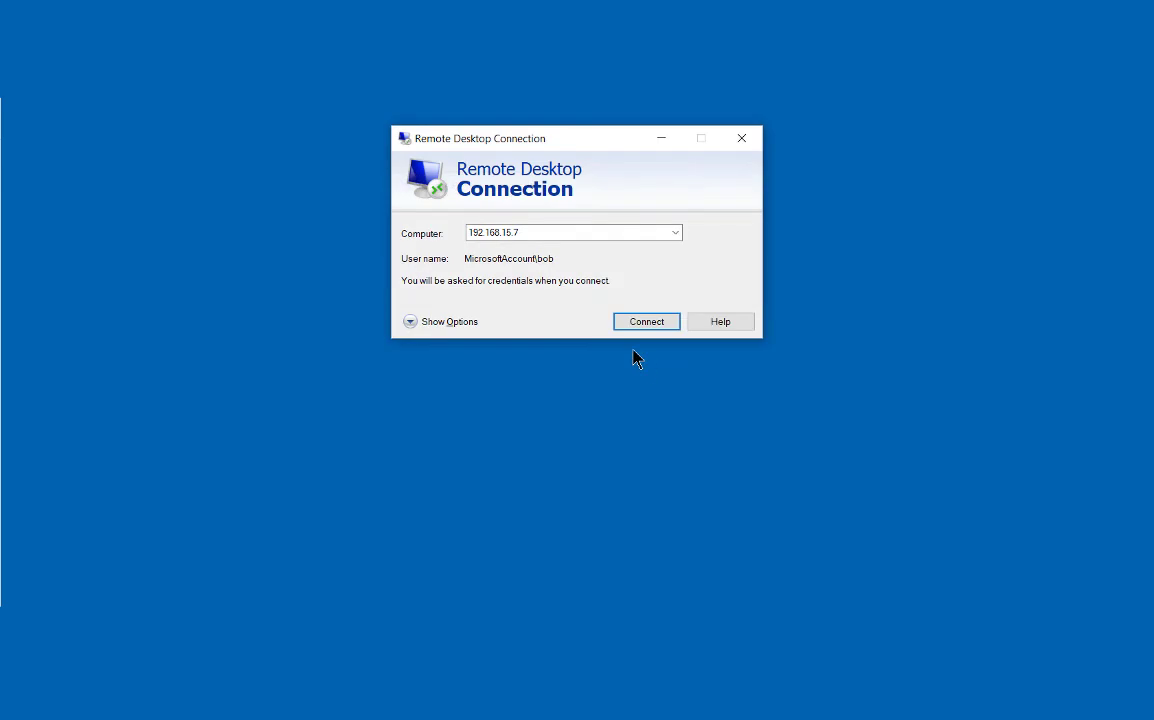